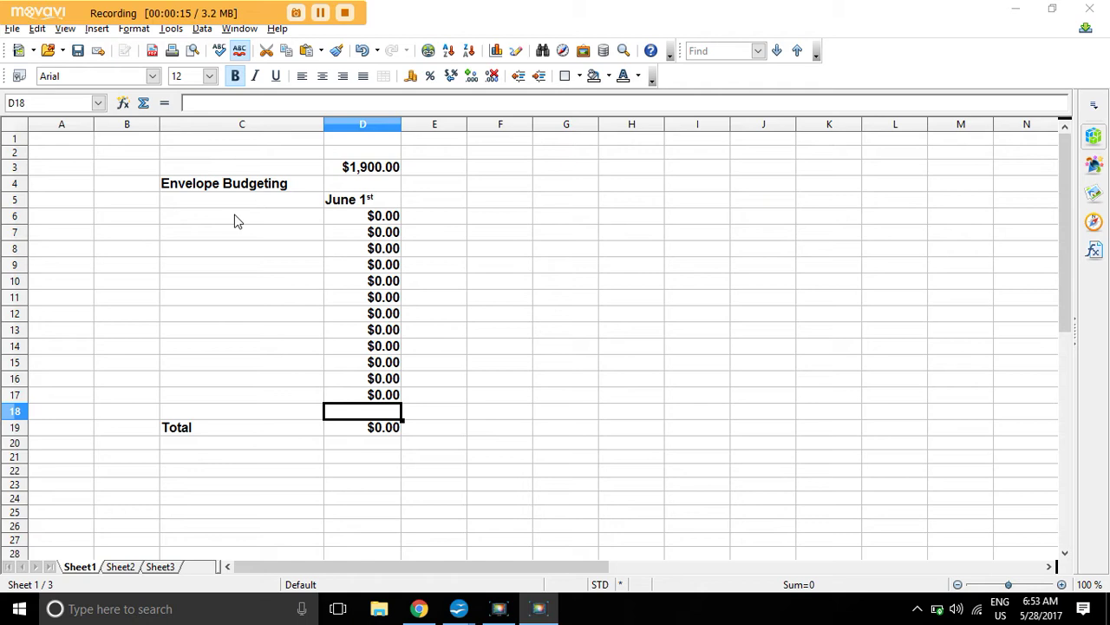
Enter Groceries, Gasoline and Clothing as categories in C6–C8
{"action": "left_click", "coordinate": [235, 221]}
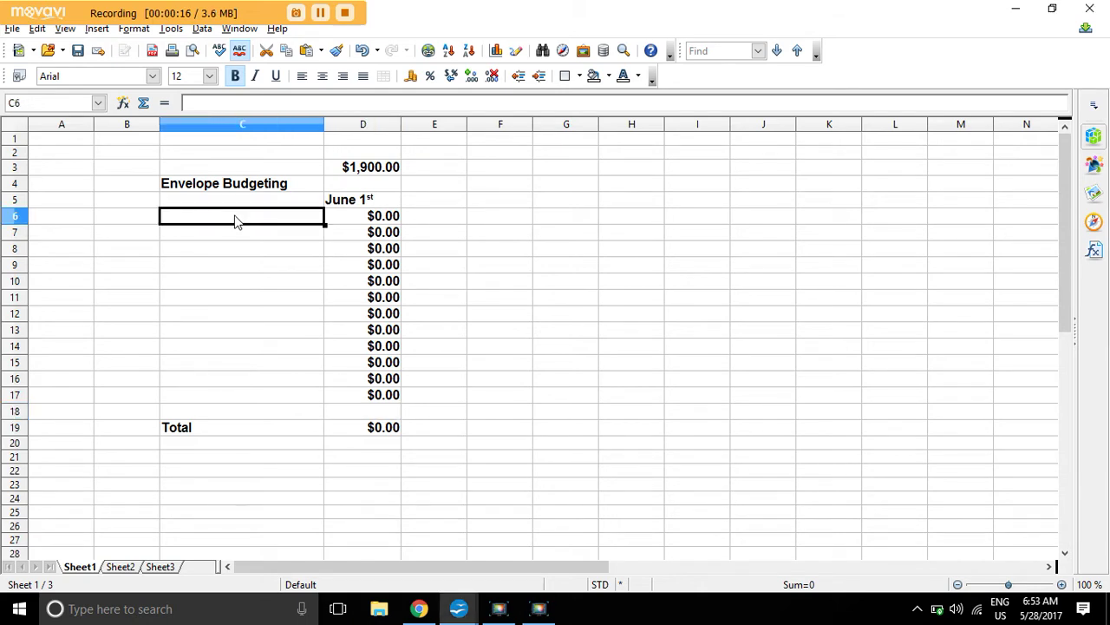
{"action": "type", "text": "Groceri"}
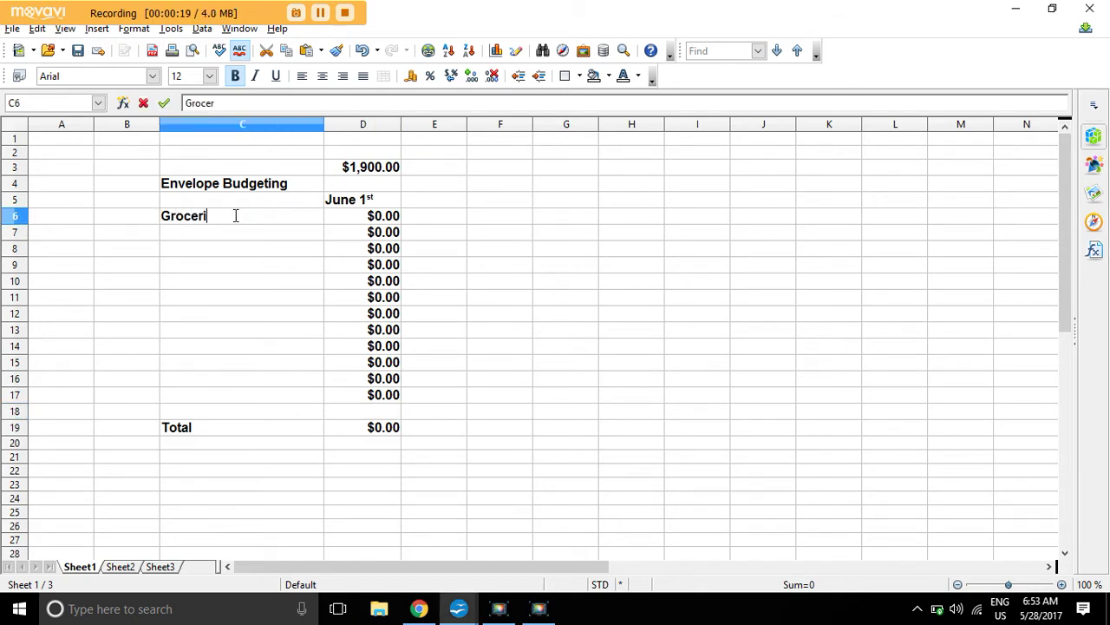
{"action": "type", "text": "es"}
{"action": "key", "text": "Return"}
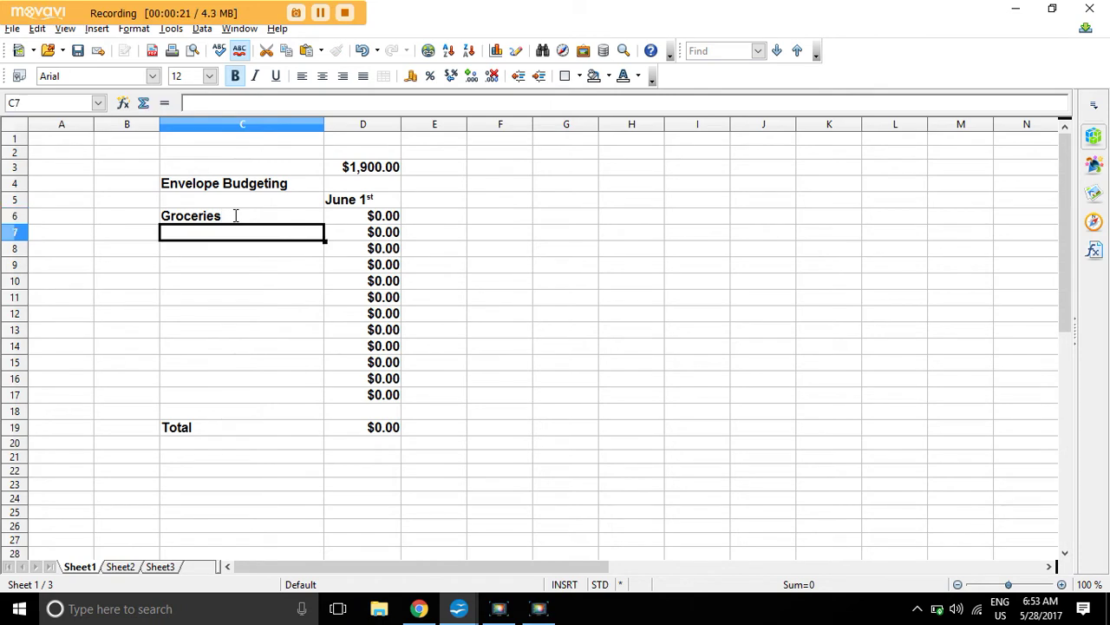
{"action": "type", "text": "Gasl"}
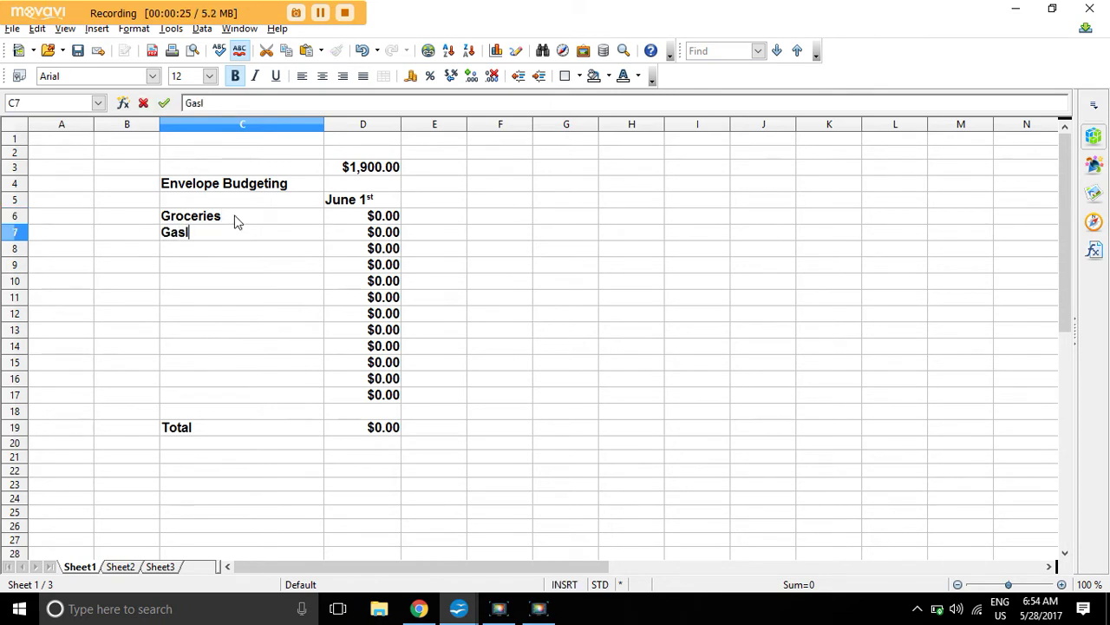
{"action": "key", "text": "BackSpace"}
{"action": "type", "text": "oline"}
{"action": "key", "text": "Return"}
{"action": "type", "text": "C"}
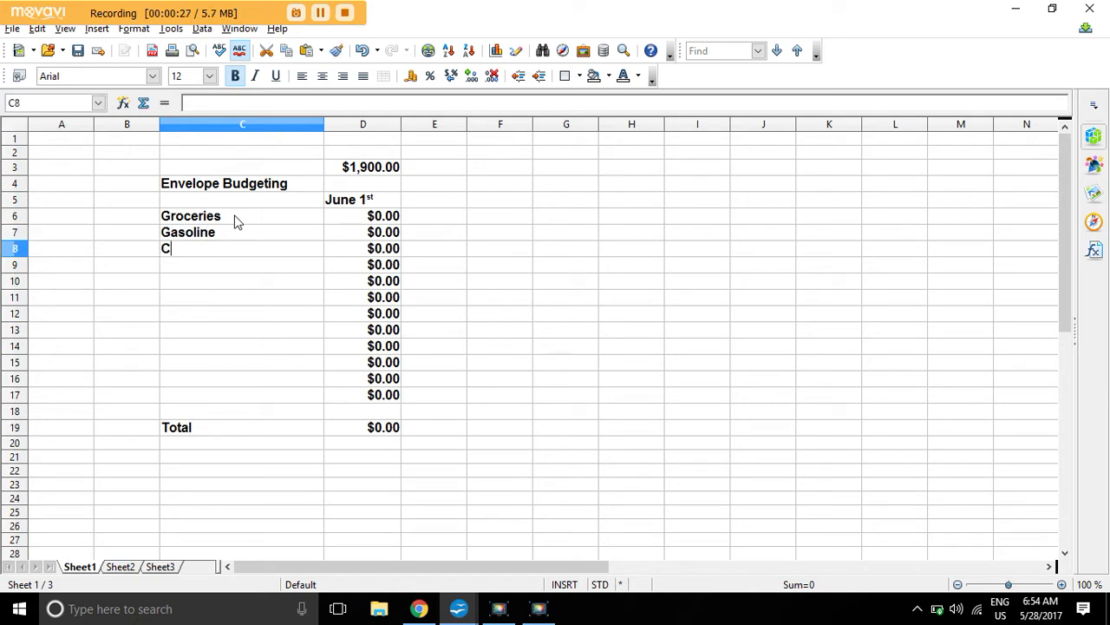
{"action": "type", "text": "lothing"}
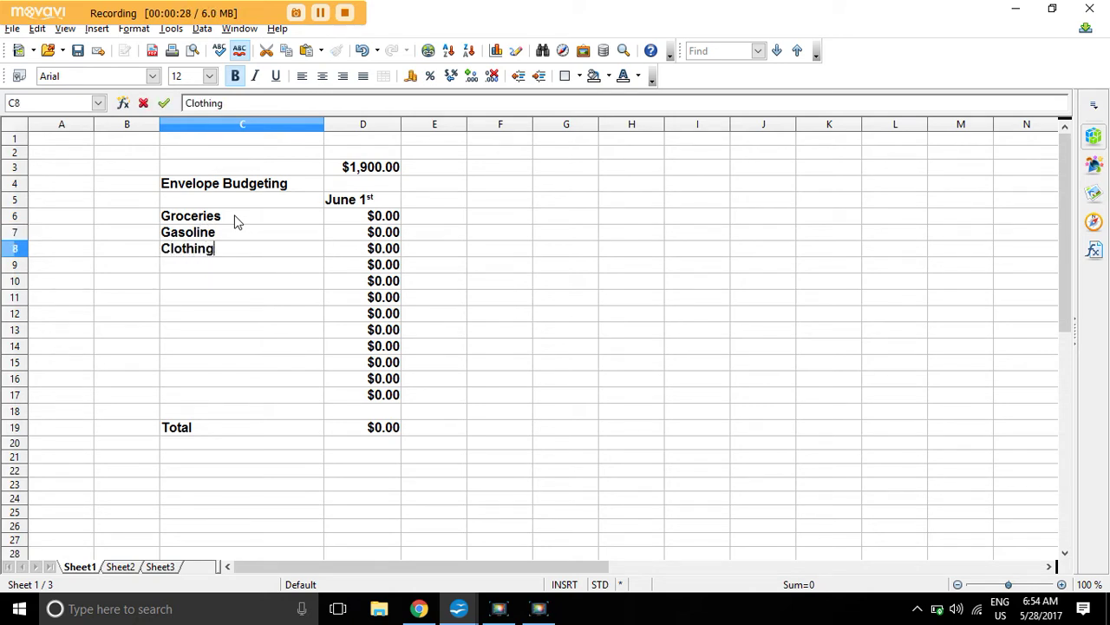
{"action": "key", "text": "Return"}
Add Vehicle Maintenance, Home Furn Misc and nails/Salon/Barber in C9–C11
{"action": "type", "text": "Vehicl"}
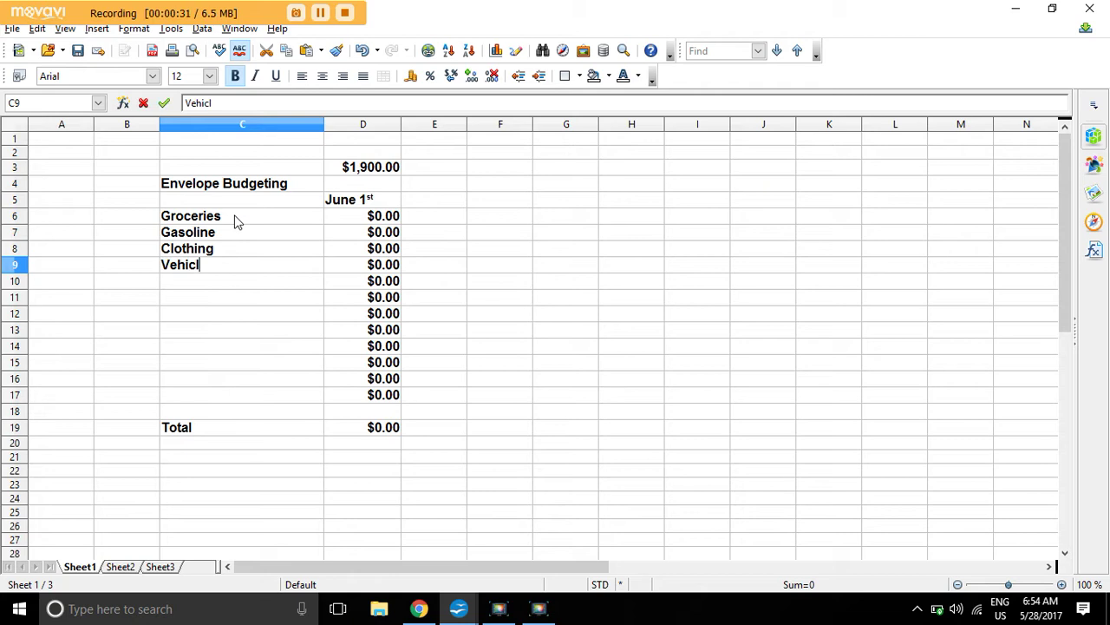
{"action": "type", "text": "e Maint"}
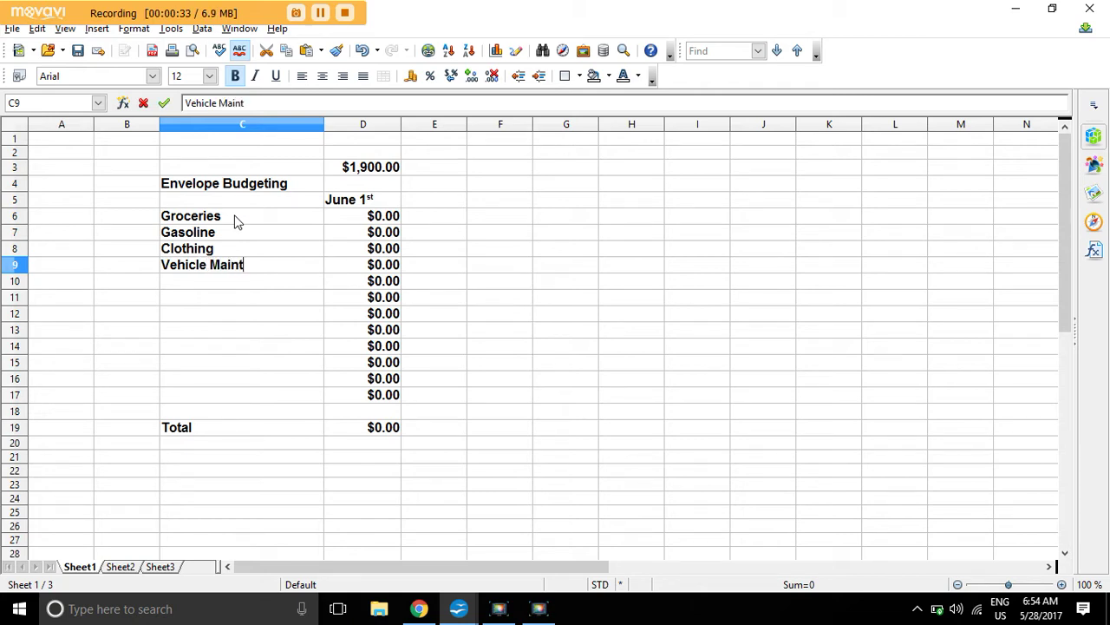
{"action": "type", "text": "enance"}
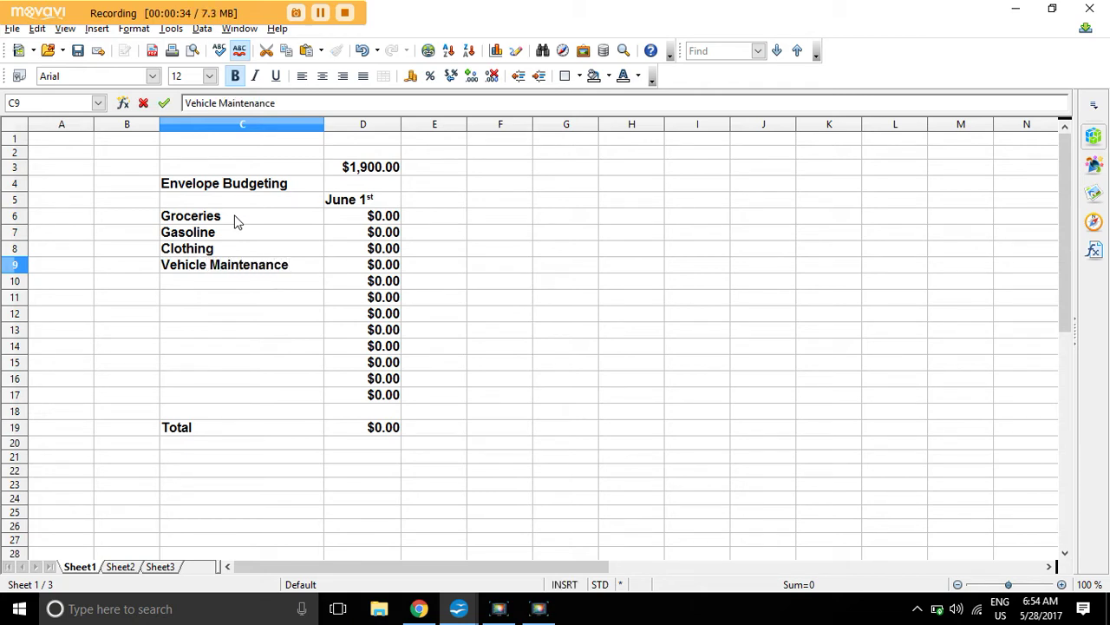
{"action": "key", "text": "Return"}
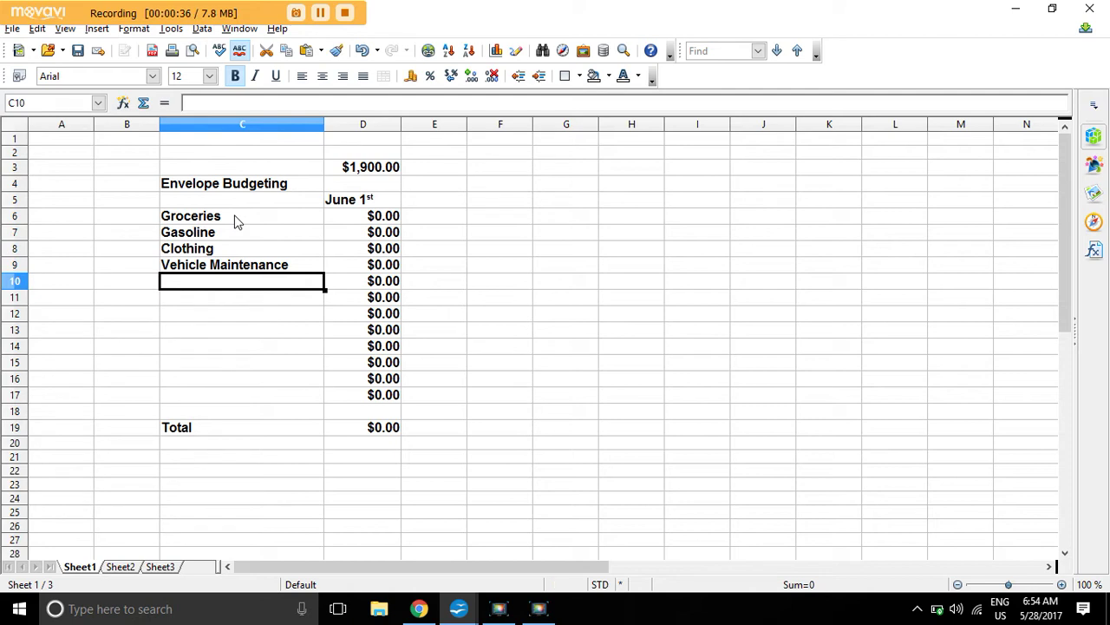
{"action": "type", "text": "Home"}
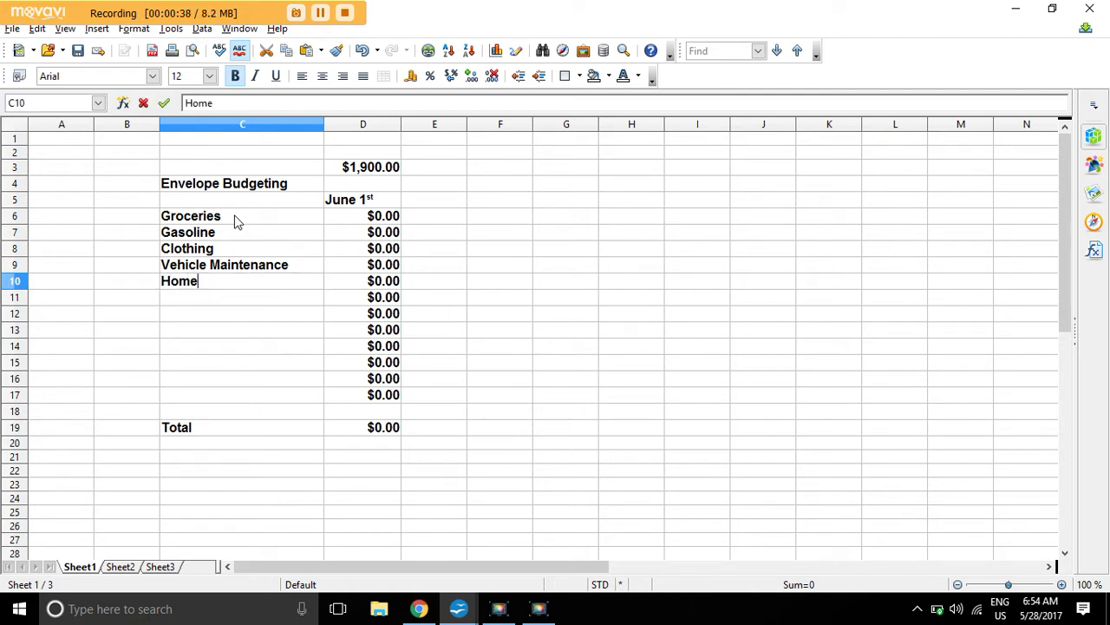
{"action": "type", "text": " Furn"}
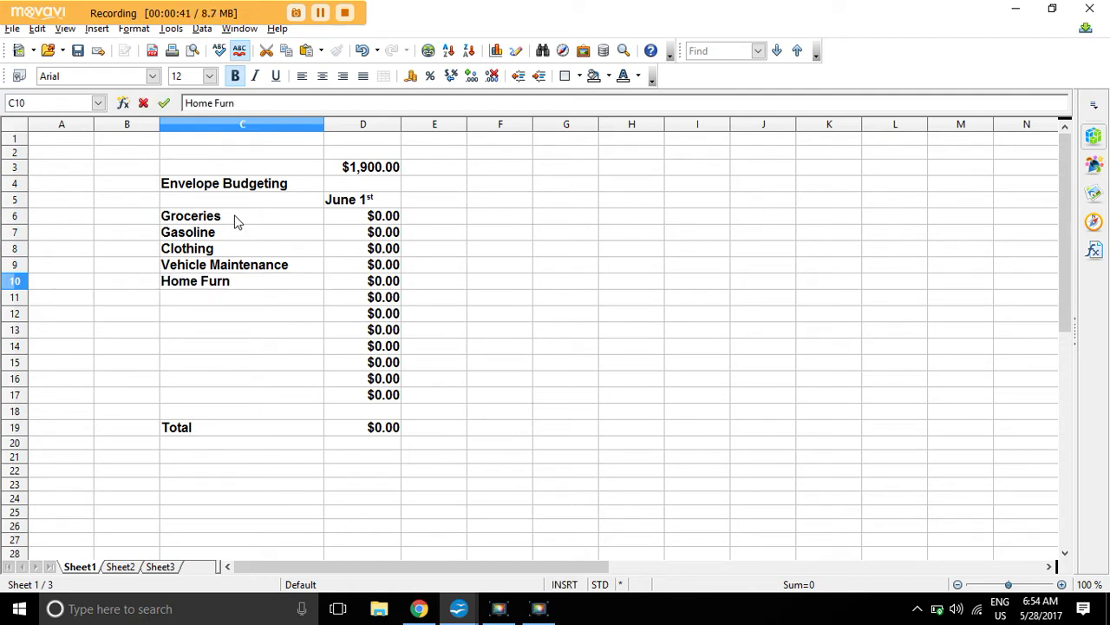
{"action": "type", "text": " Misc"}
{"action": "key", "text": "Return"}
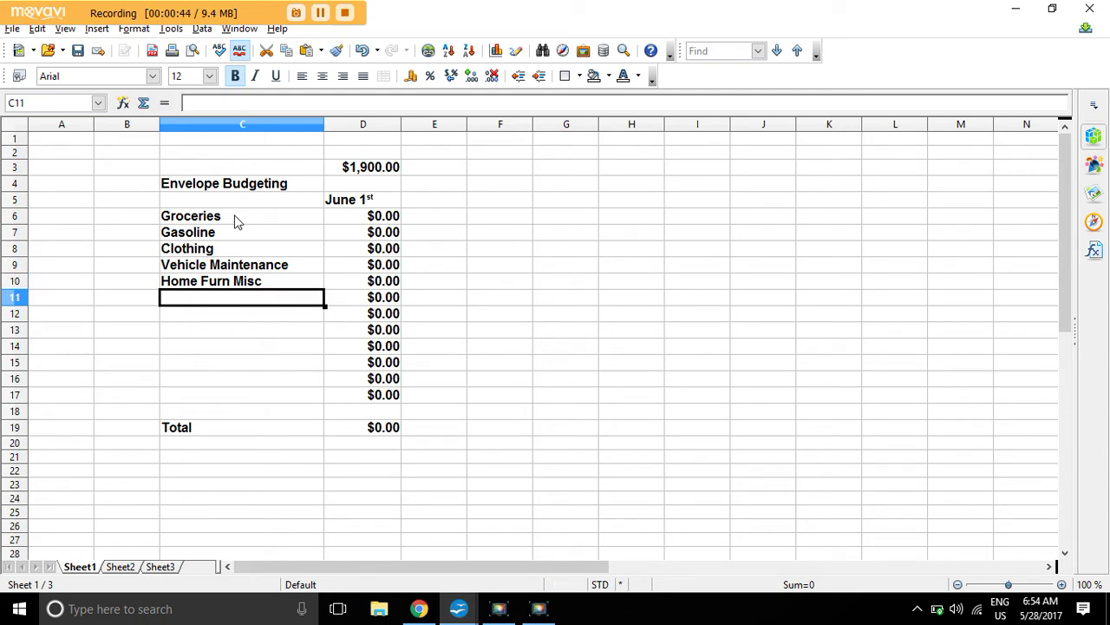
{"action": "type", "text": "nails/"}
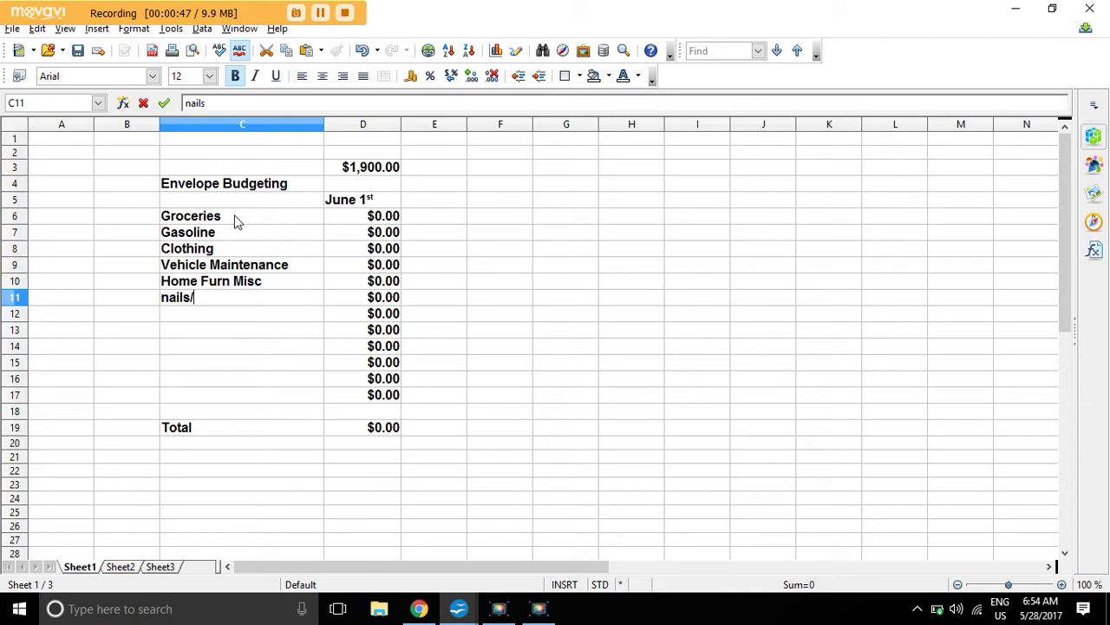
{"action": "type", "text": "Salon"}
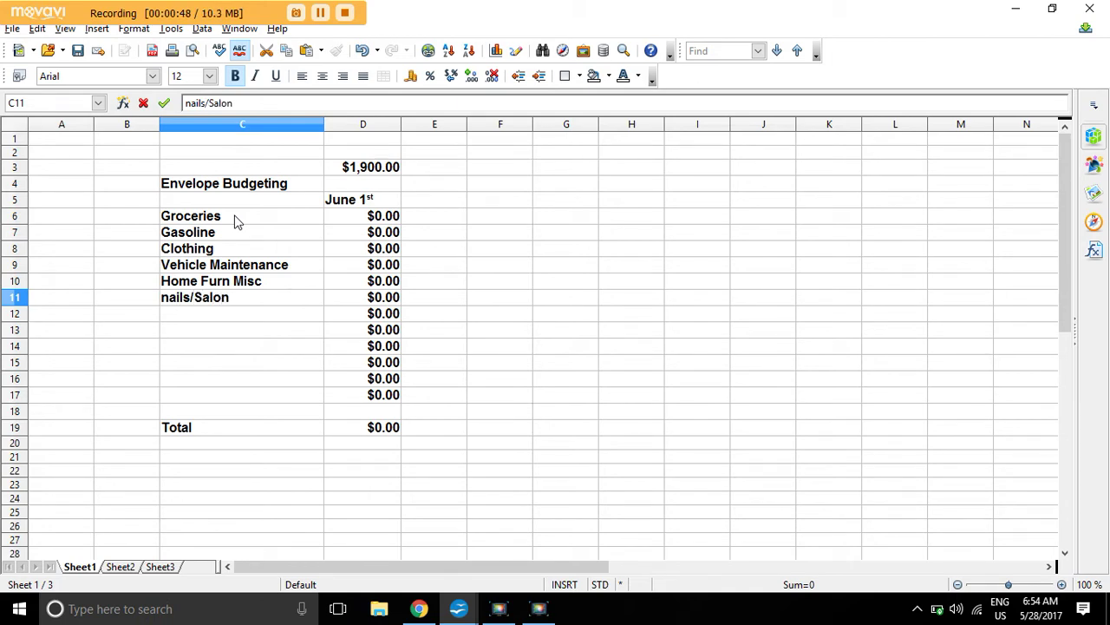
{"action": "type", "text": "/Barber"}
Capitalise the C11 entry to read Nails/Salon/Barber
{"action": "key", "text": "Return"}
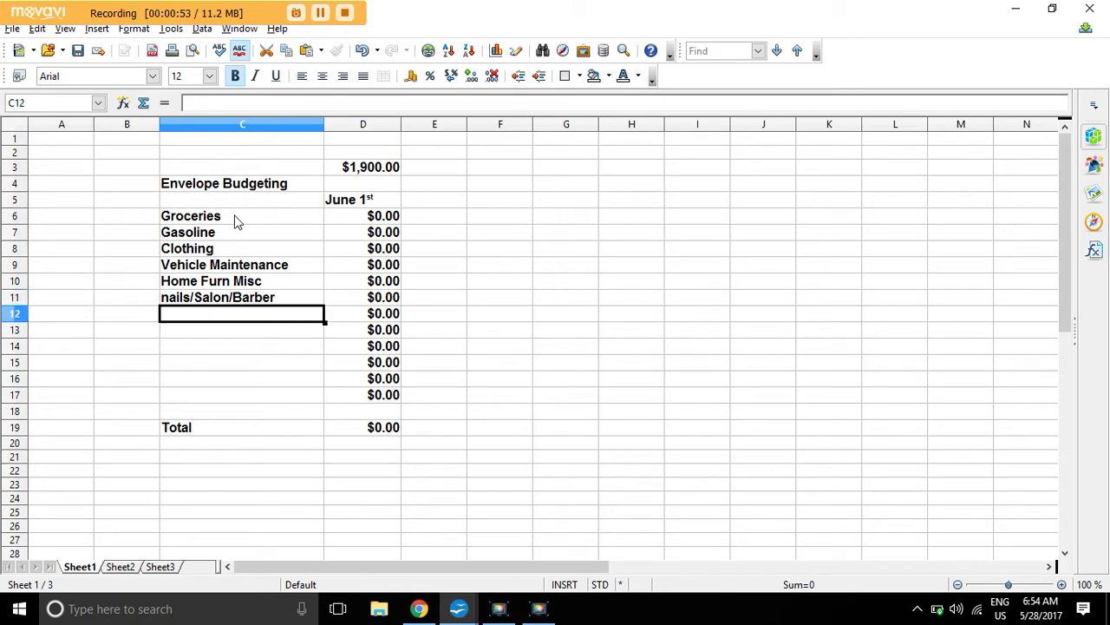
{"action": "left_click", "coordinate": [172, 300]}
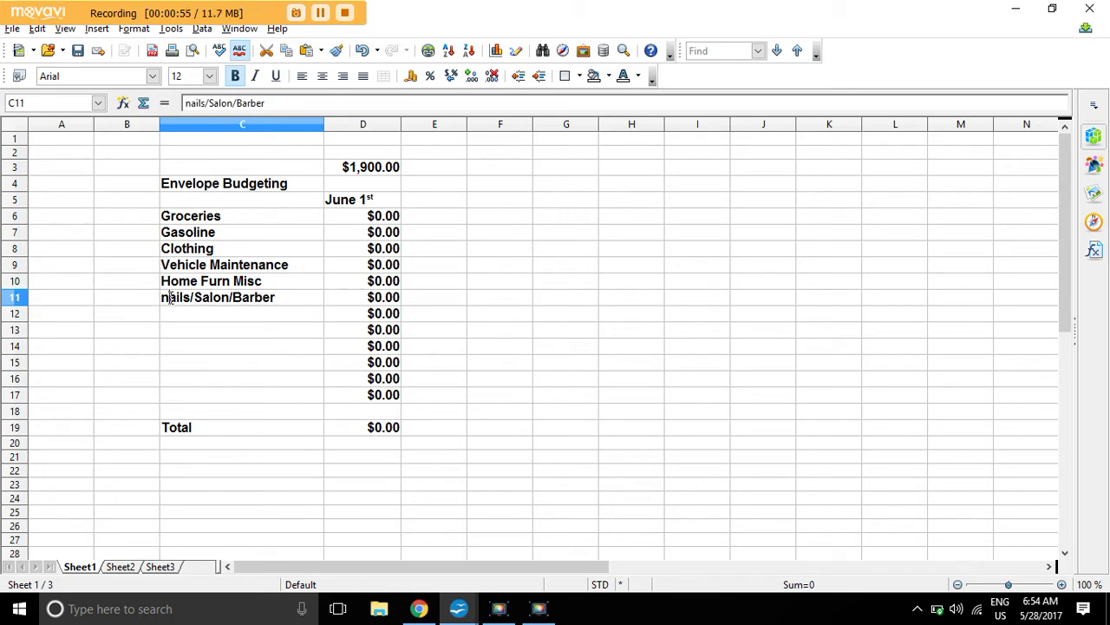
{"action": "double_click", "coordinate": [173, 300]}
{"action": "key", "text": "BackSpace"}
{"action": "type", "text": "N"}
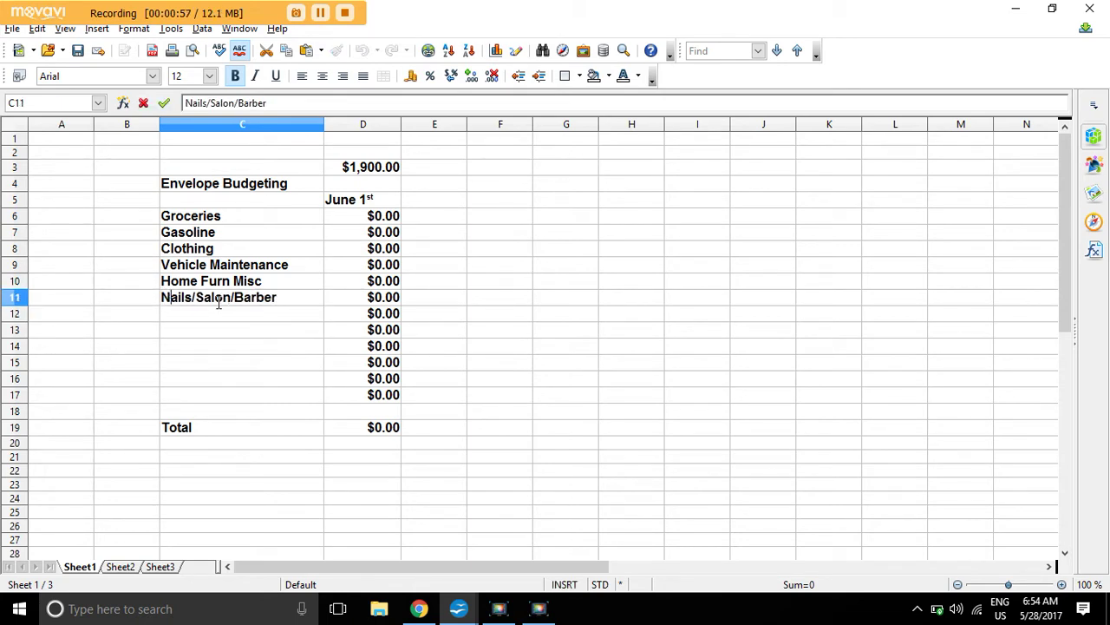
{"action": "left_click", "coordinate": [295, 299]}
{"action": "key", "text": "Return"}
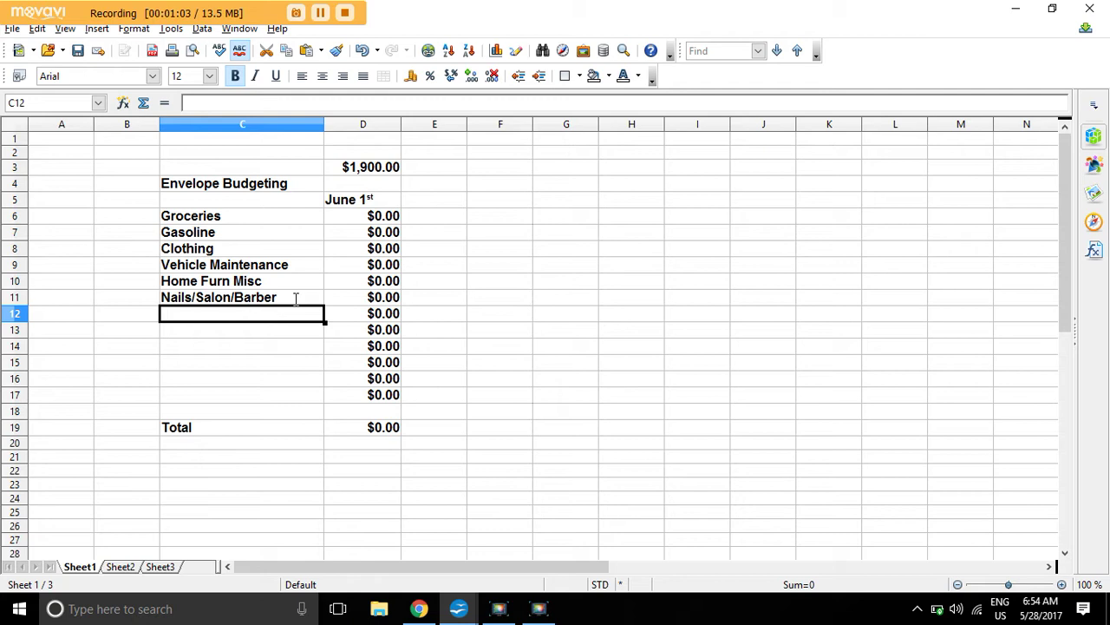
Add Blow Money (him), Blow Money (her) and Vacation in C12–C14
{"action": "type", "text": "B"}
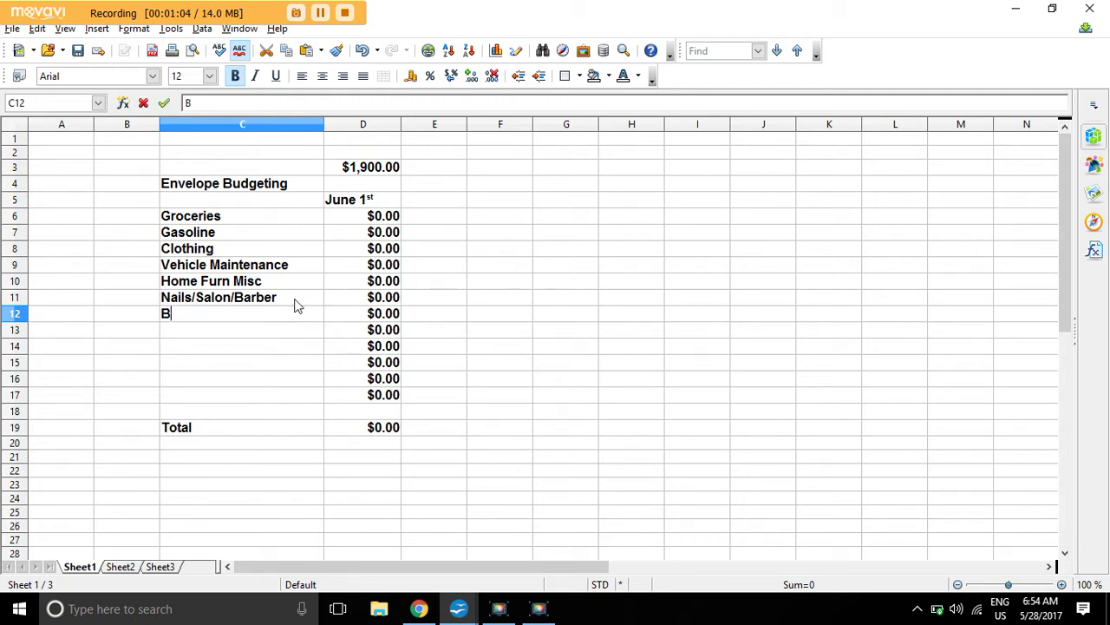
{"action": "type", "text": "low Money"}
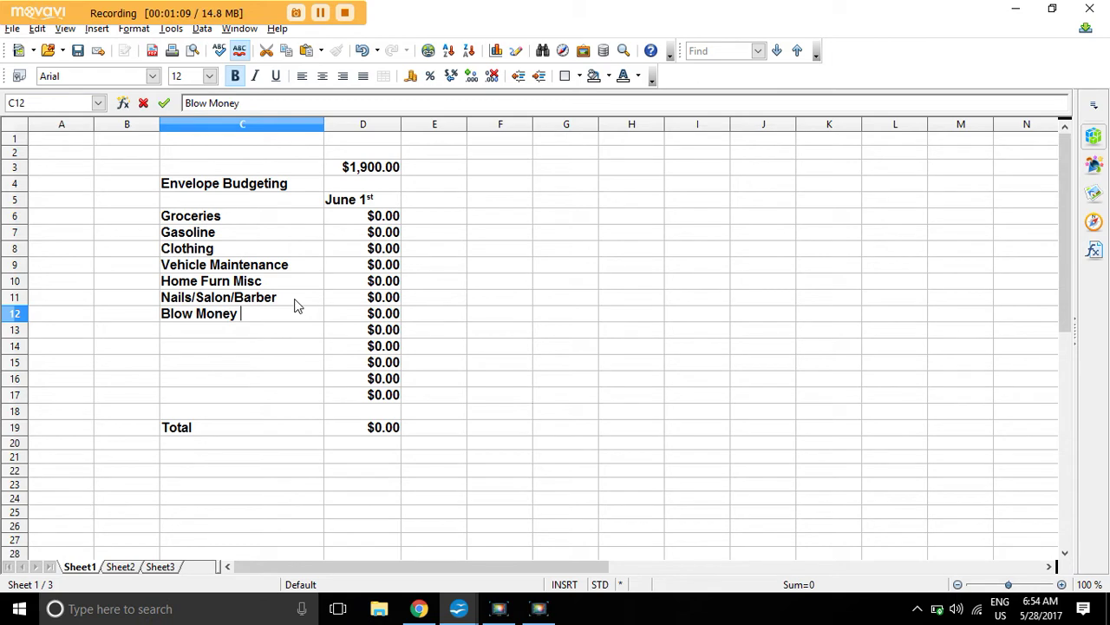
{"action": "type", "text": " (him)"}
{"action": "key", "text": "Return"}
{"action": "type", "text": "Blow "}
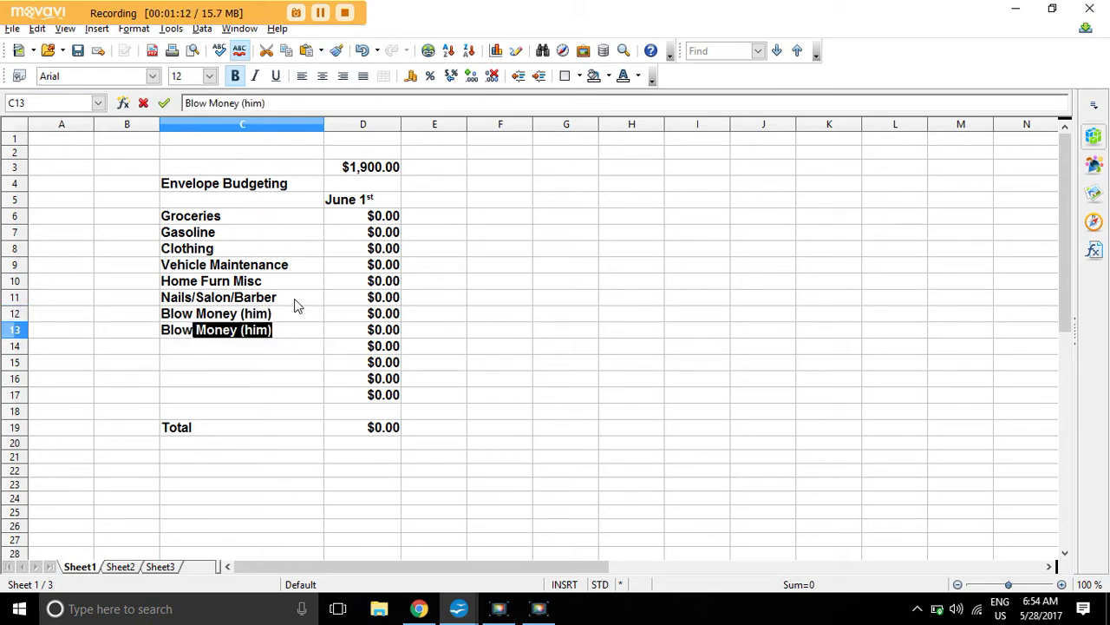
{"action": "type", "text": "Mone"}
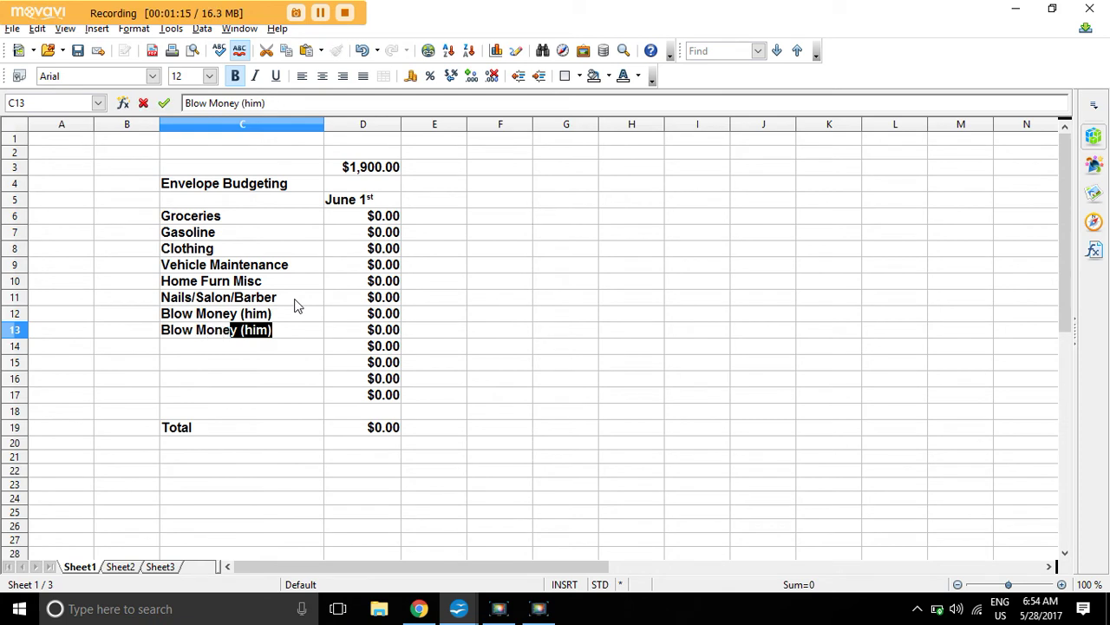
{"action": "type", "text": "y (her)"}
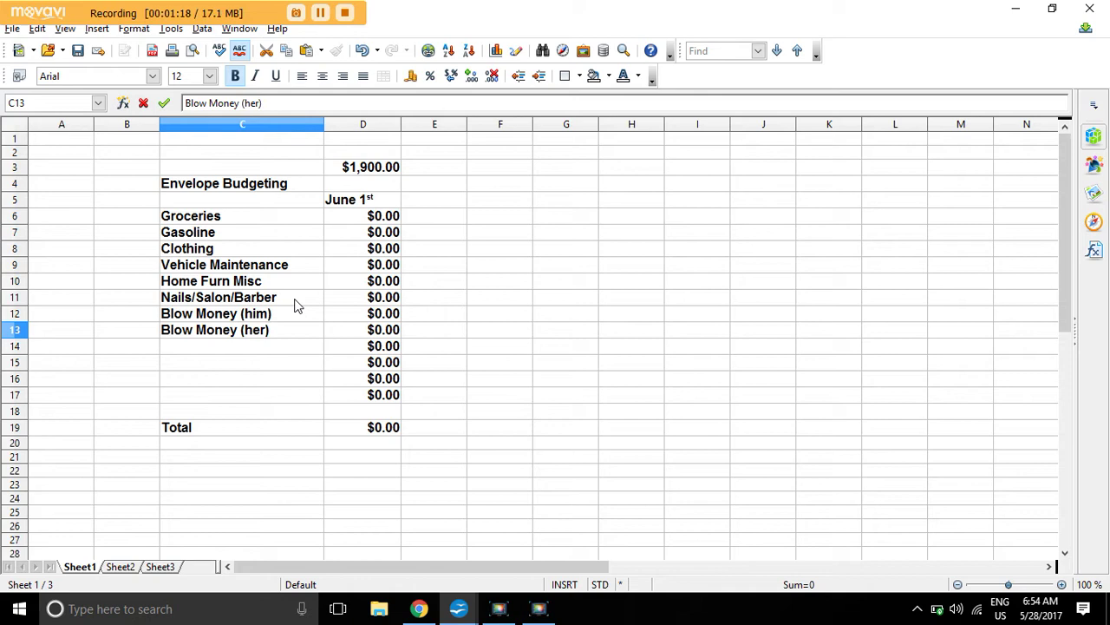
{"action": "key", "text": "Return"}
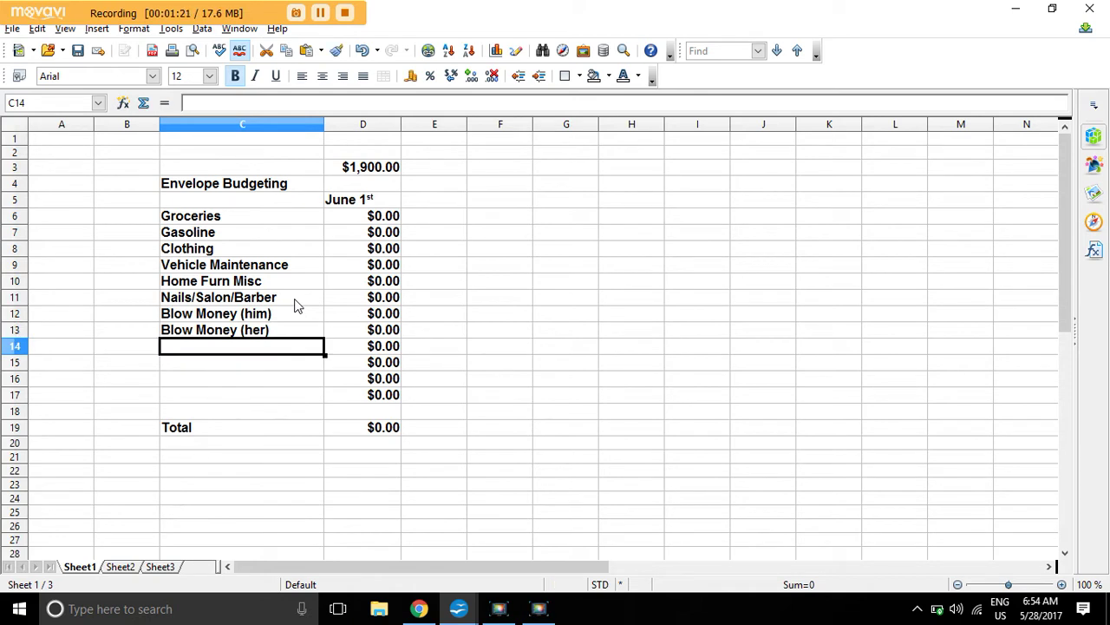
{"action": "type", "text": "Vacation"}
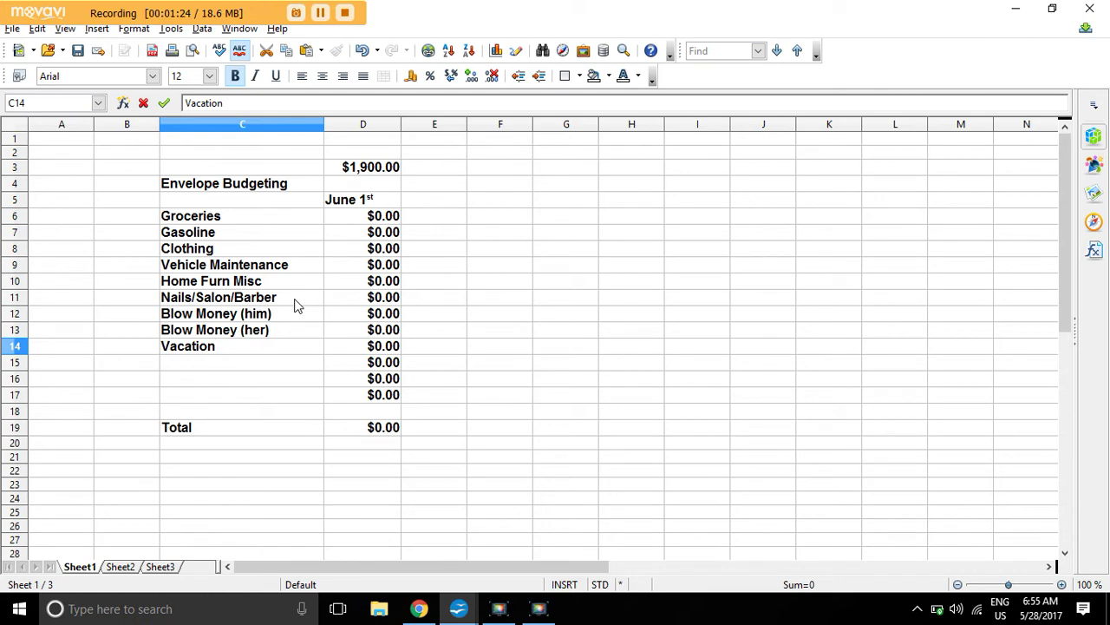
{"action": "key", "text": "Return"}
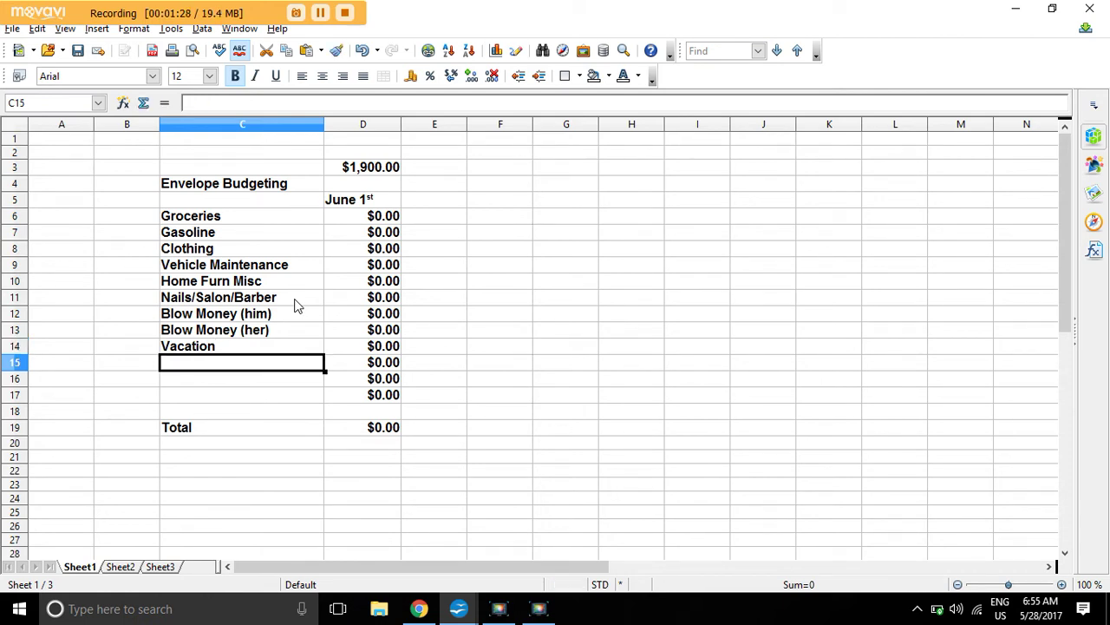
Add Venture, Wedding and Savings in C15–C17
{"action": "type", "text": "Venture"}
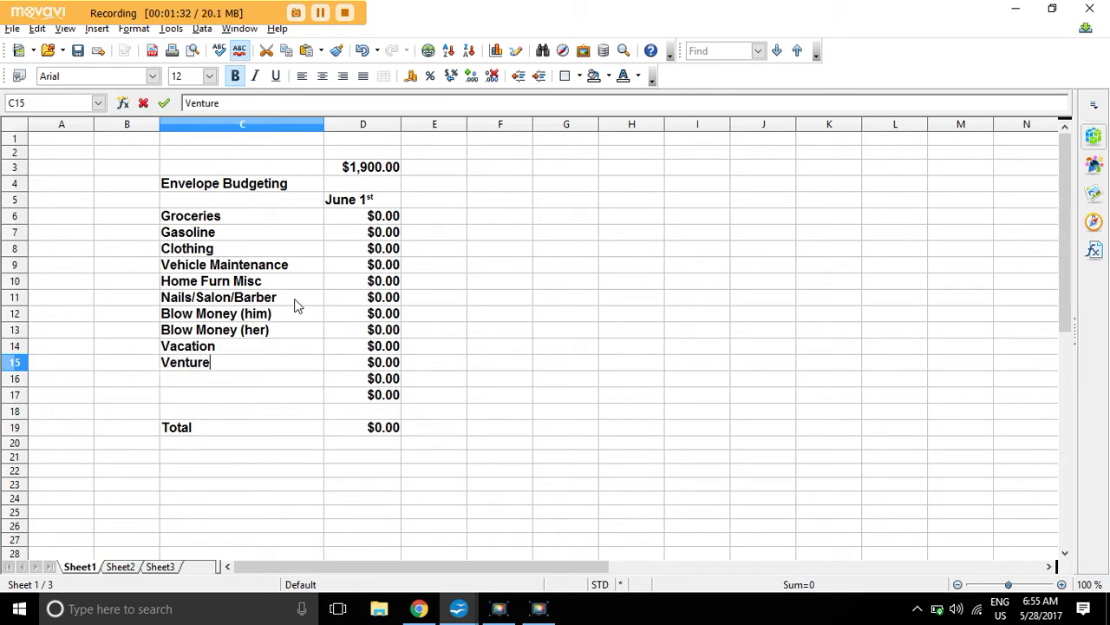
{"action": "key", "text": "Return"}
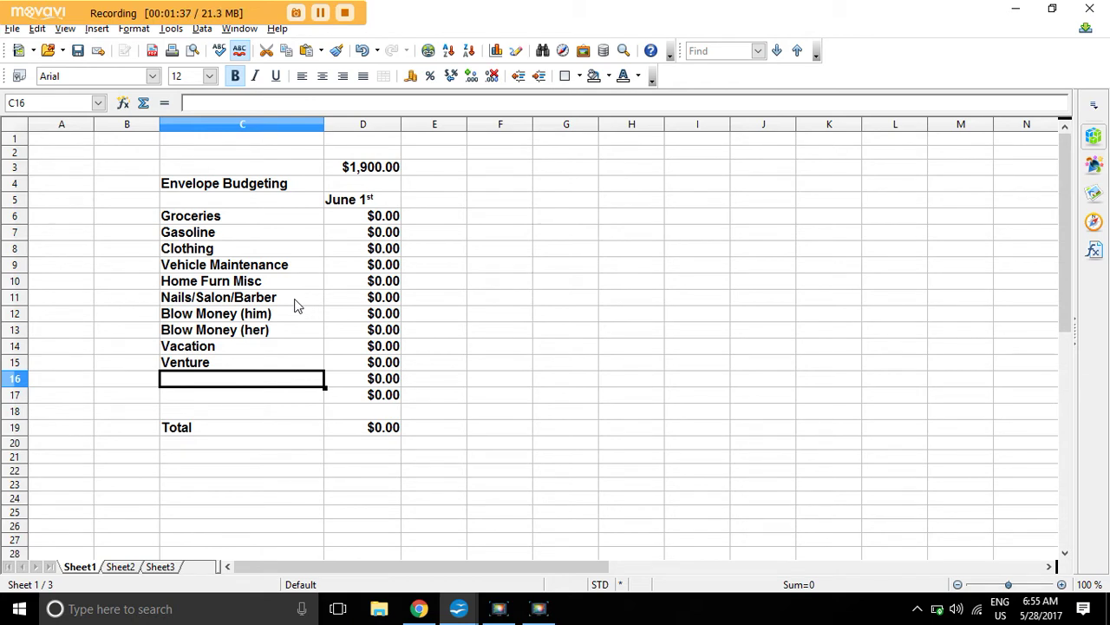
{"action": "type", "text": "Wedding"}
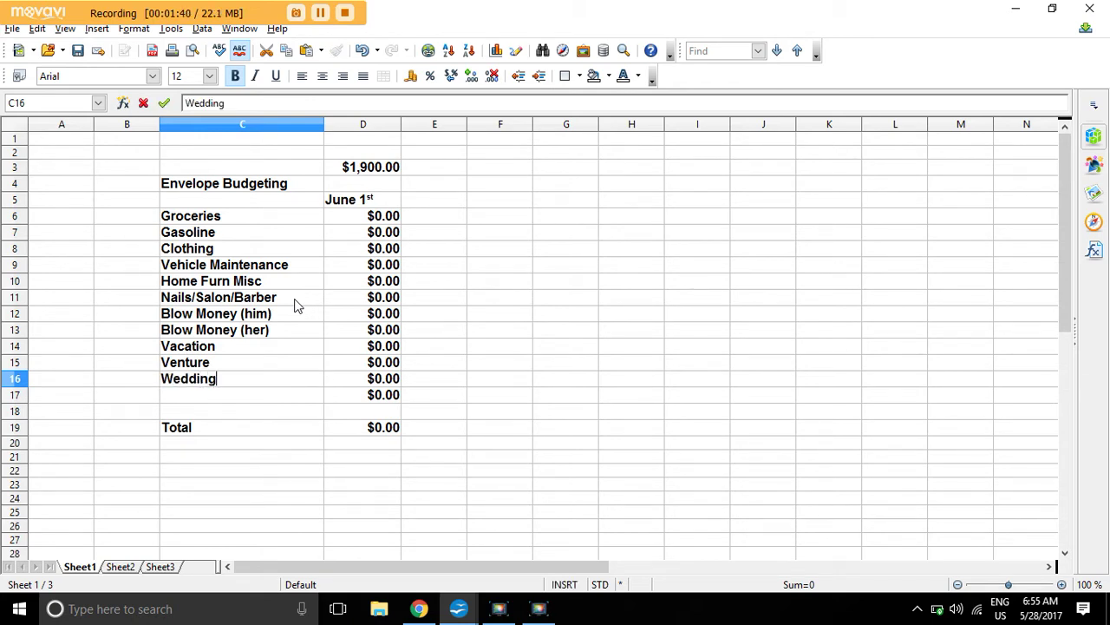
{"action": "key", "text": "Return"}
{"action": "type", "text": "Sa"}
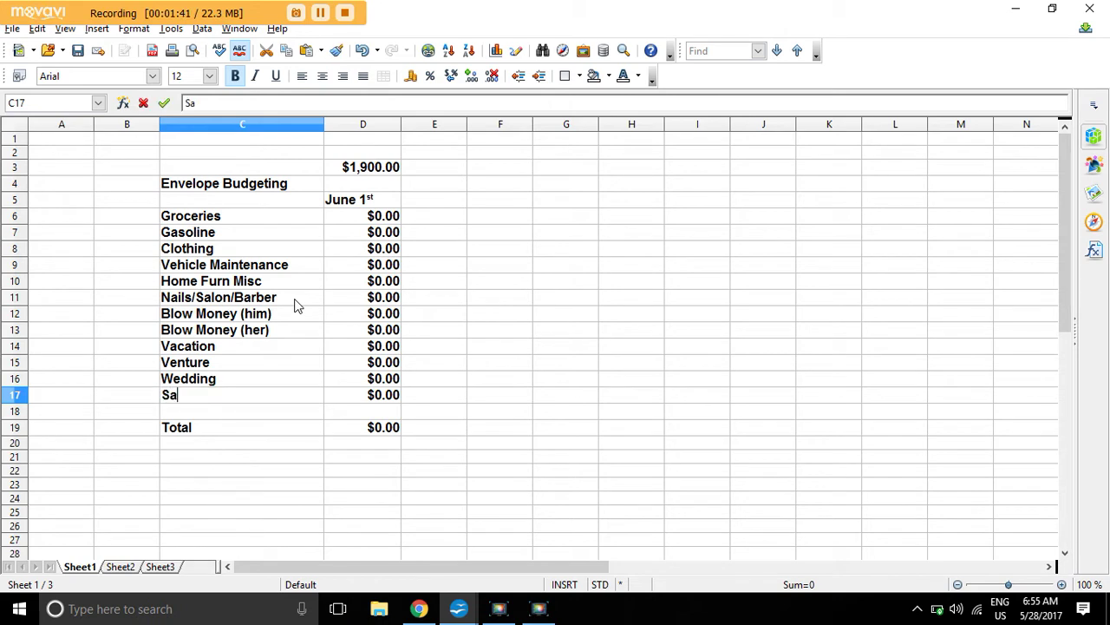
{"action": "type", "text": "vings"}
{"action": "key", "text": "Return"}
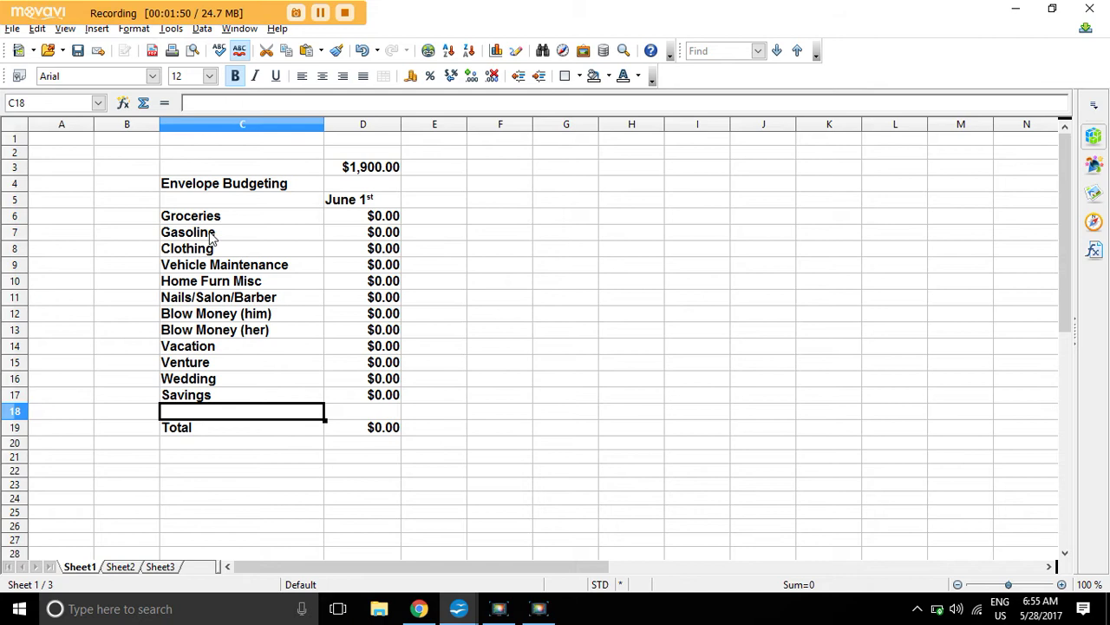
{"action": "left_click_drag", "start_coordinate": [207, 265], "coordinate": [377, 397]}
{"action": "key", "text": "Delete"}
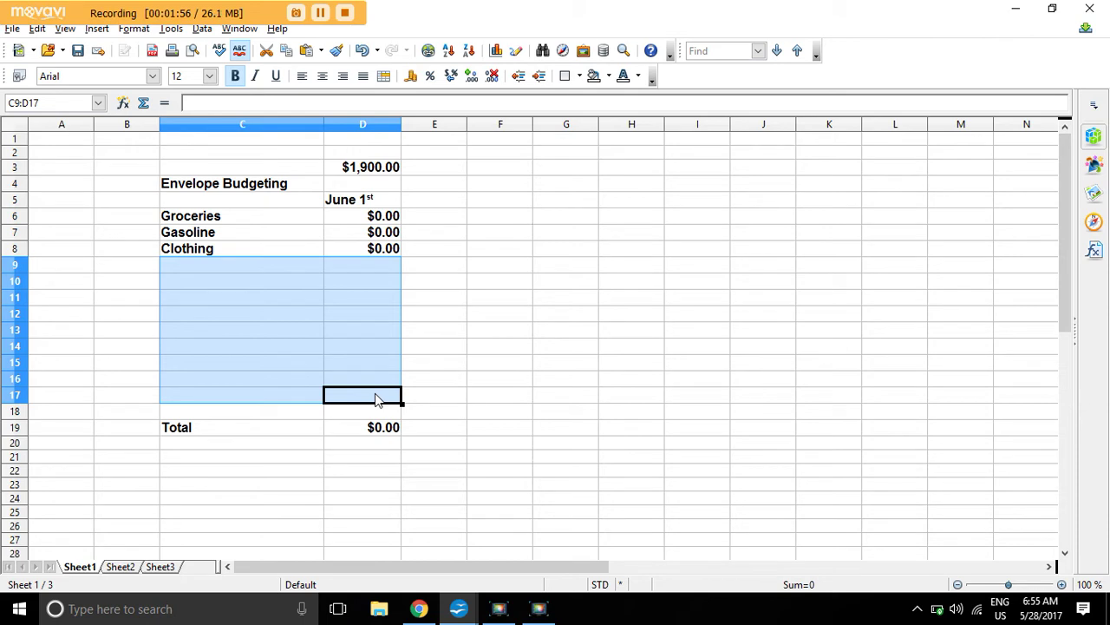
{"action": "key", "text": "ctrl+z"}
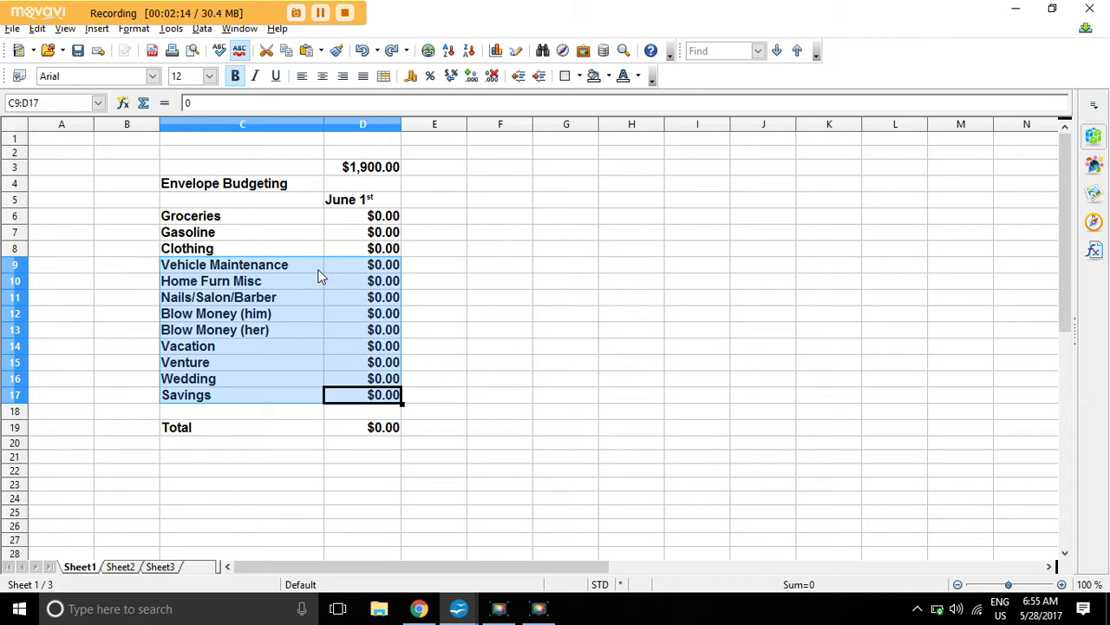
Enter June 1st amounts: Groceries 600, Gasoline 100, Clothing 150, Vehicle Maintenance 50
{"action": "left_click", "coordinate": [375, 219]}
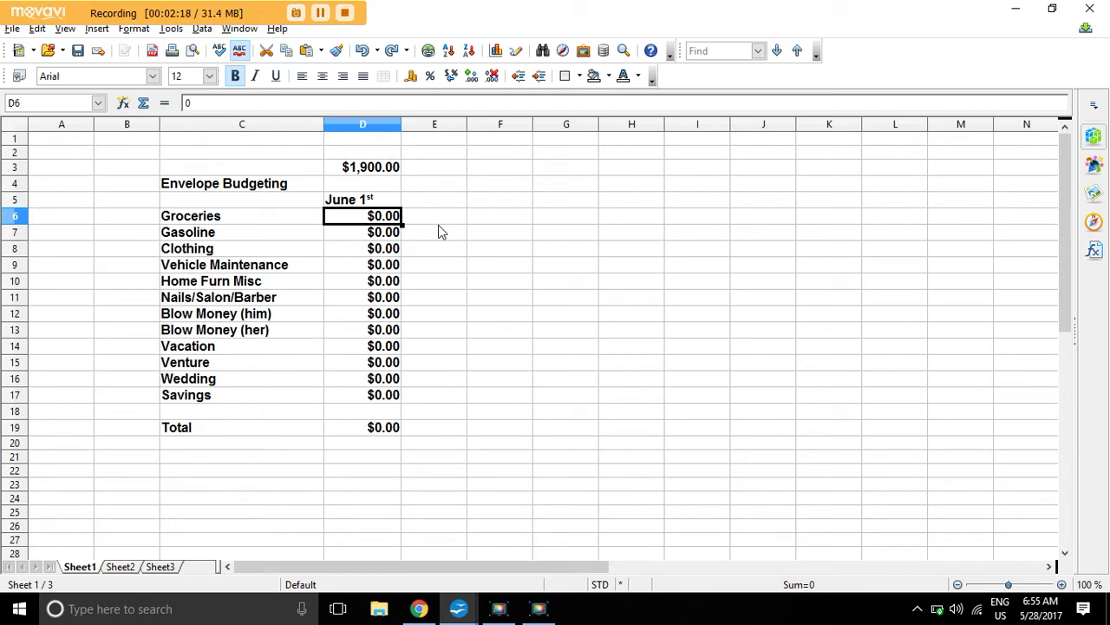
{"action": "type", "text": "600"}
{"action": "key", "text": "Return"}
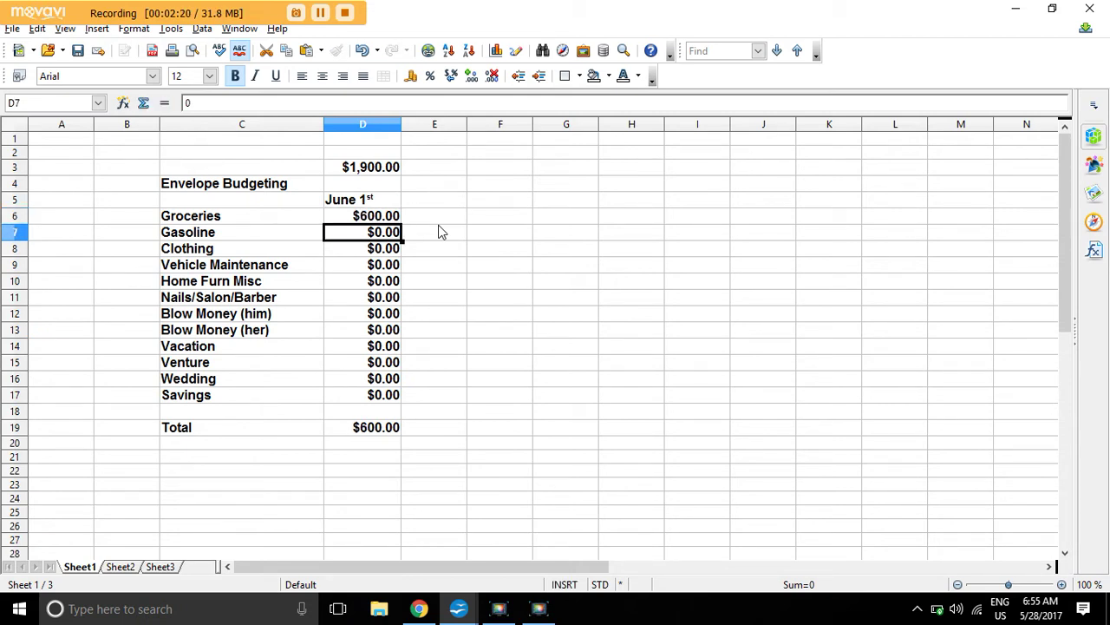
{"action": "type", "text": "100"}
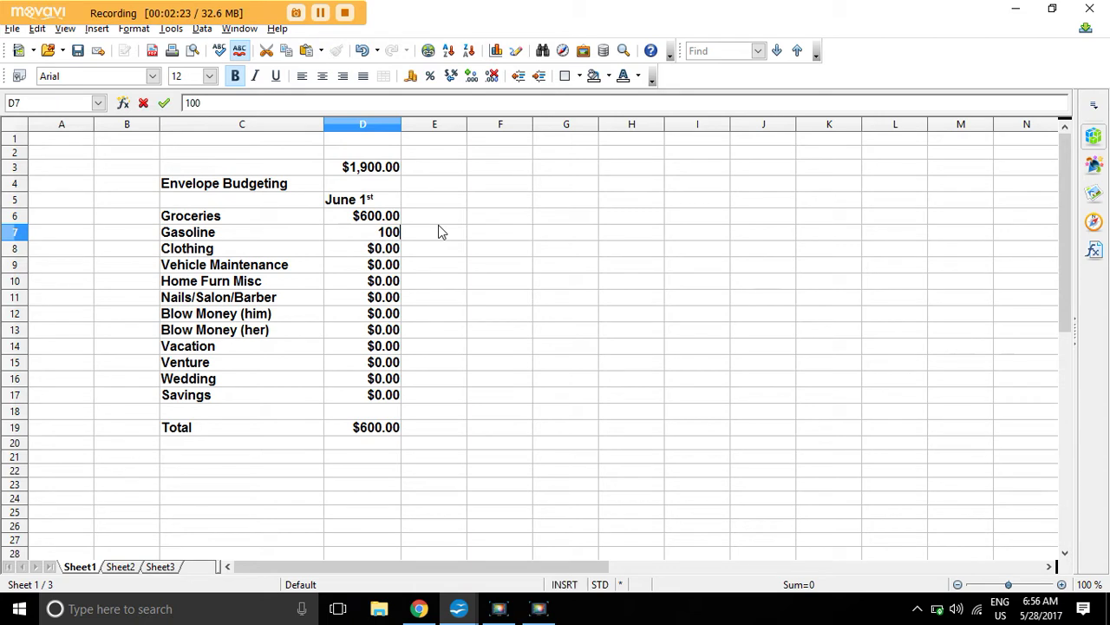
{"action": "key", "text": "Return"}
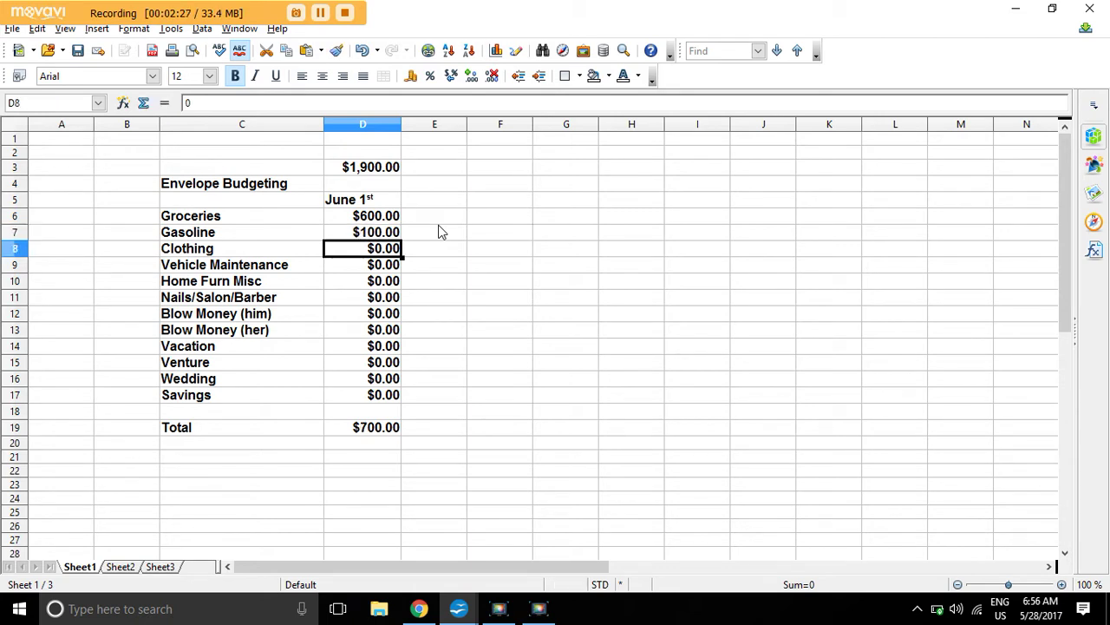
{"action": "type", "text": "150"}
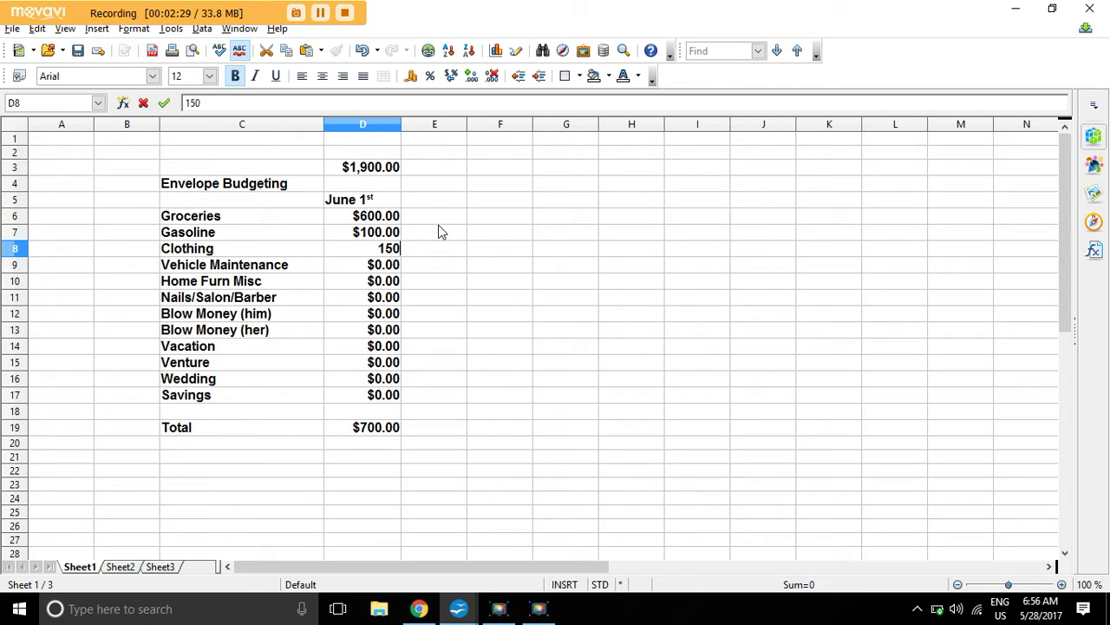
{"action": "key", "text": "Return"}
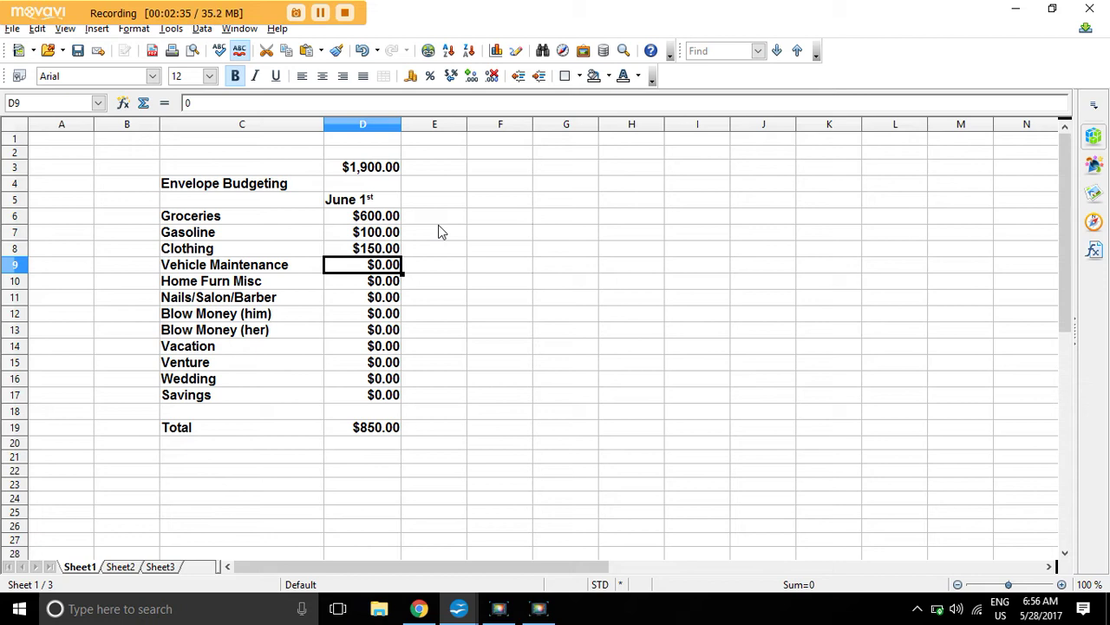
{"action": "type", "text": "50"}
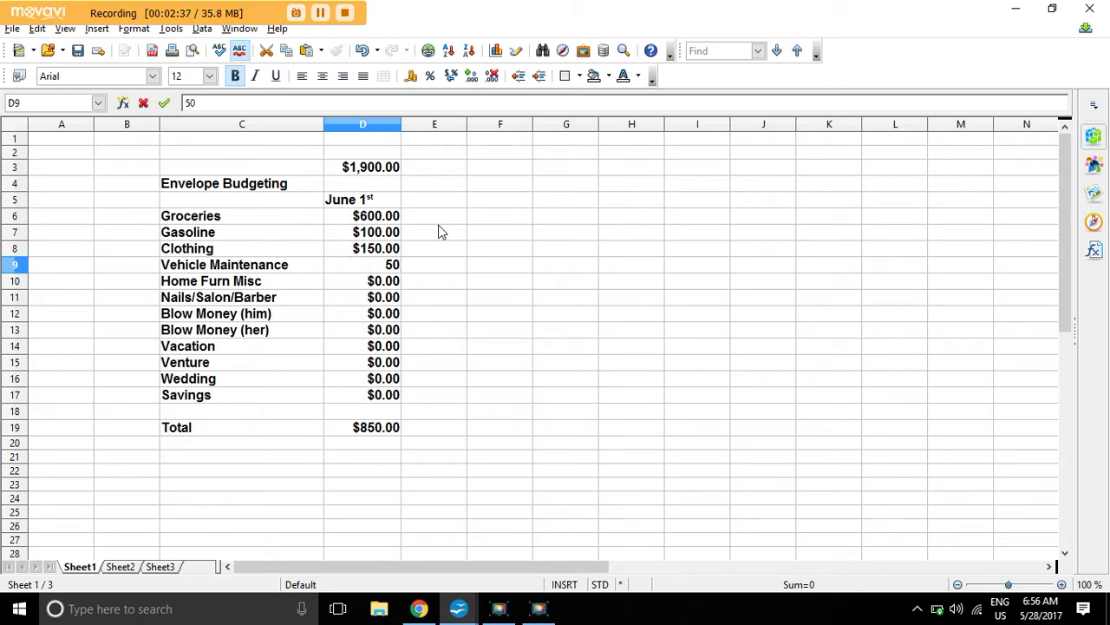
{"action": "key", "text": "Return"}
Enter Home Furn Misc 50, Nails/Salon/Barber 35, both Blow Money rows 100, Vacation 200
{"action": "type", "text": "50"}
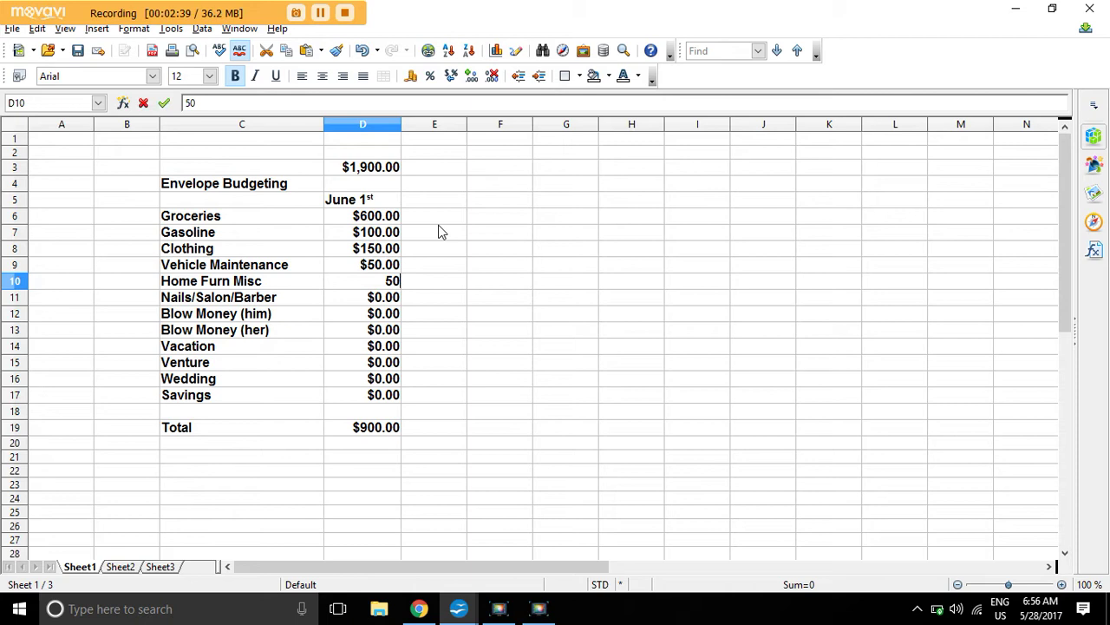
{"action": "key", "text": "Return"}
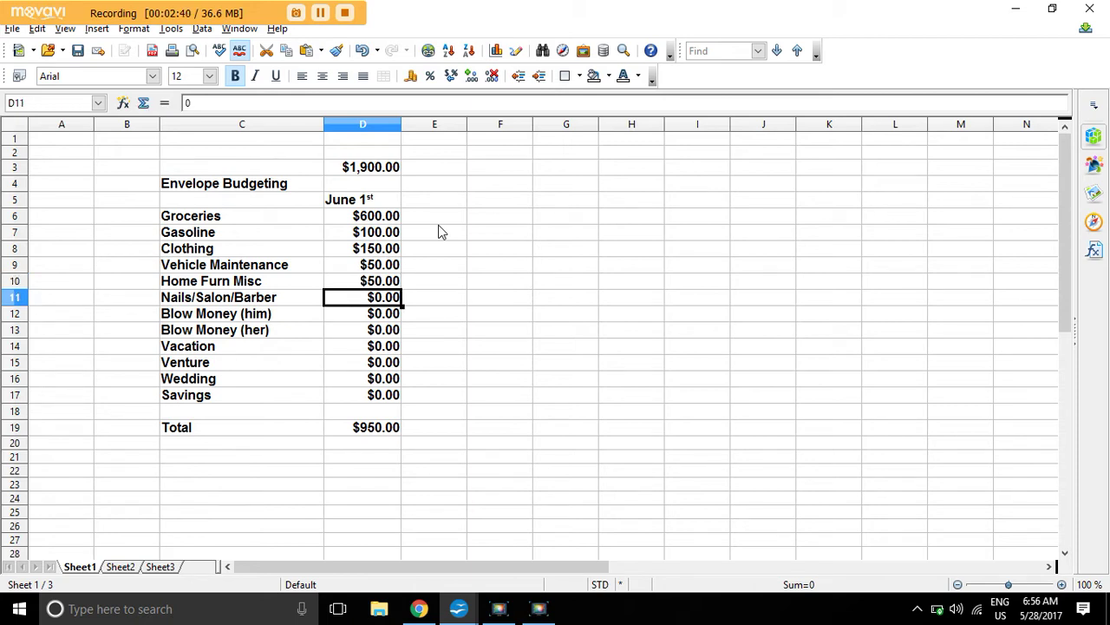
{"action": "type", "text": "35"}
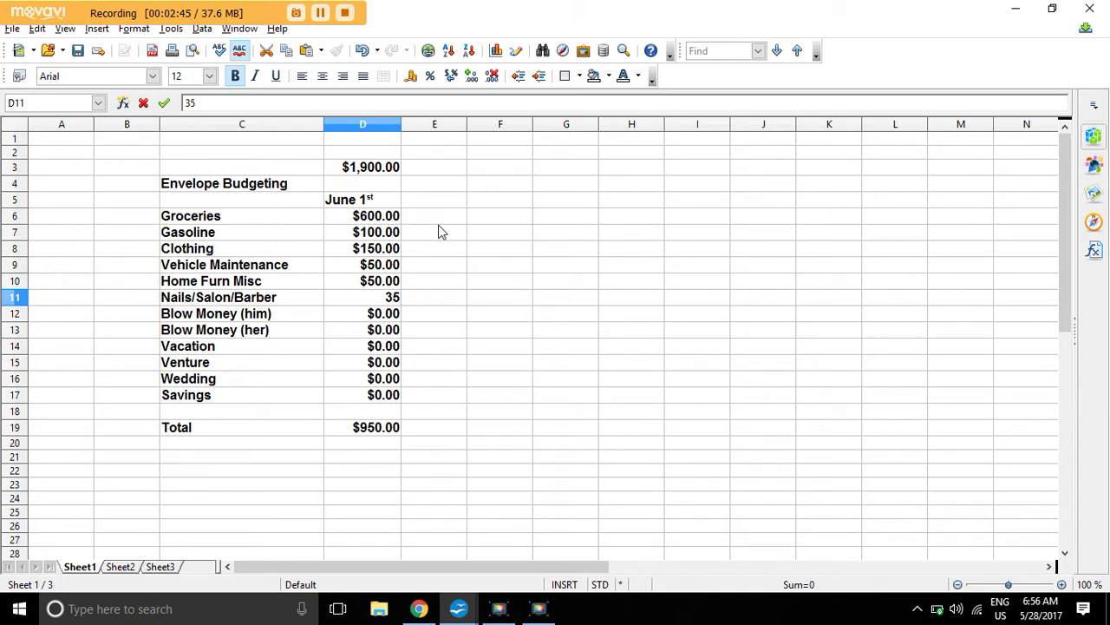
{"action": "key", "text": "Return"}
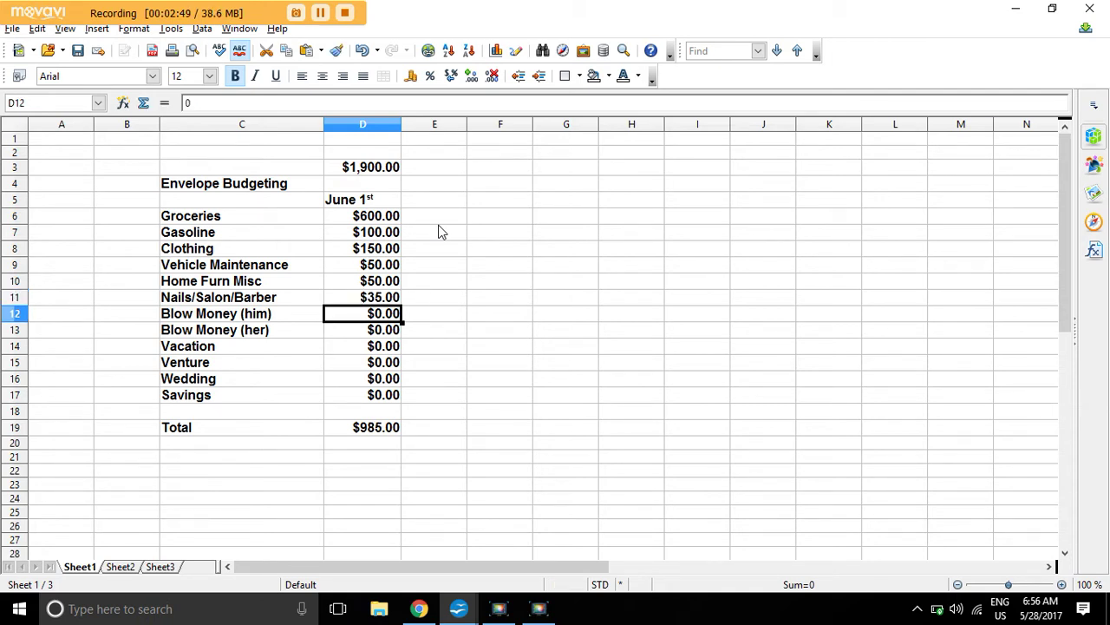
{"action": "type", "text": "100"}
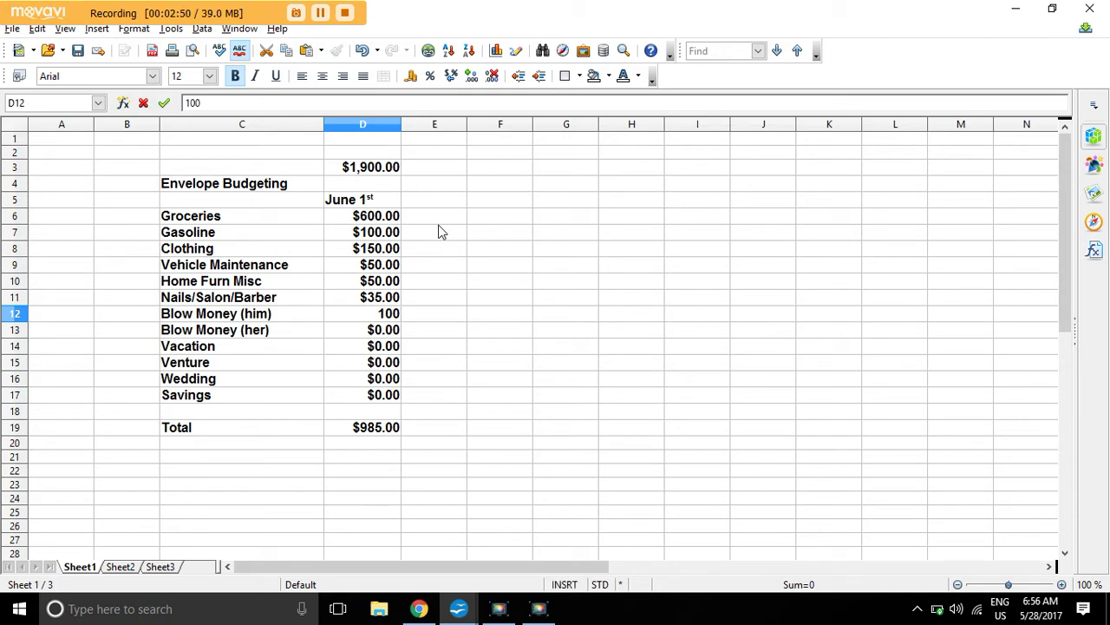
{"action": "key", "text": "Return"}
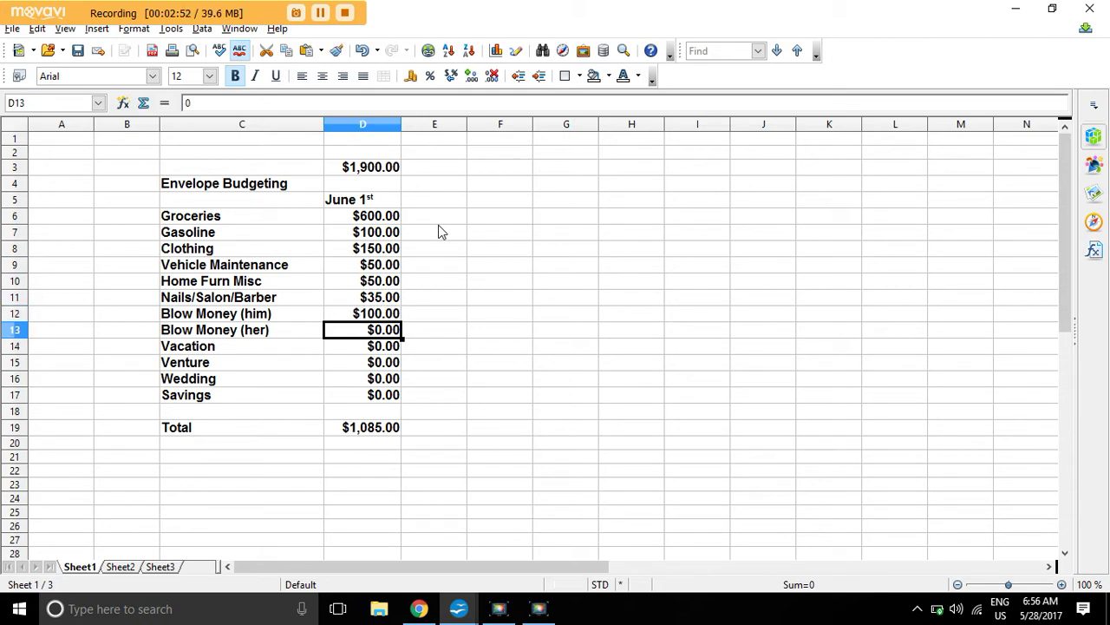
{"action": "type", "text": "100"}
{"action": "key", "text": "Return"}
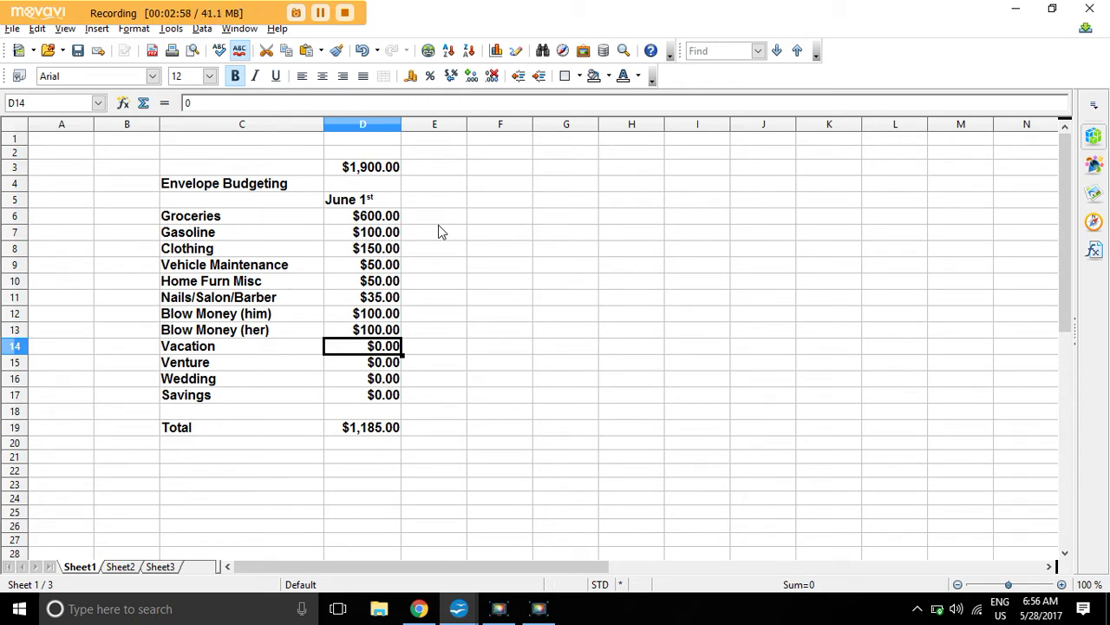
{"action": "type", "text": "200"}
{"action": "key", "text": "Return"}
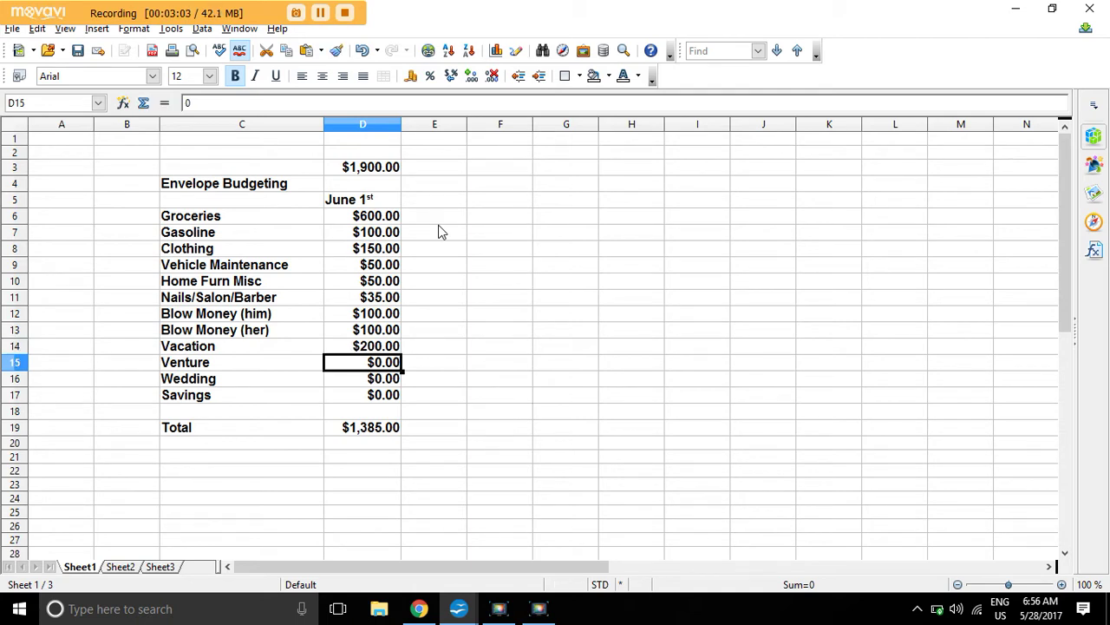
Enter Venture 50, Wedding 200 and Savings 200, giving a $1,835.00 total
{"action": "type", "text": "200"}
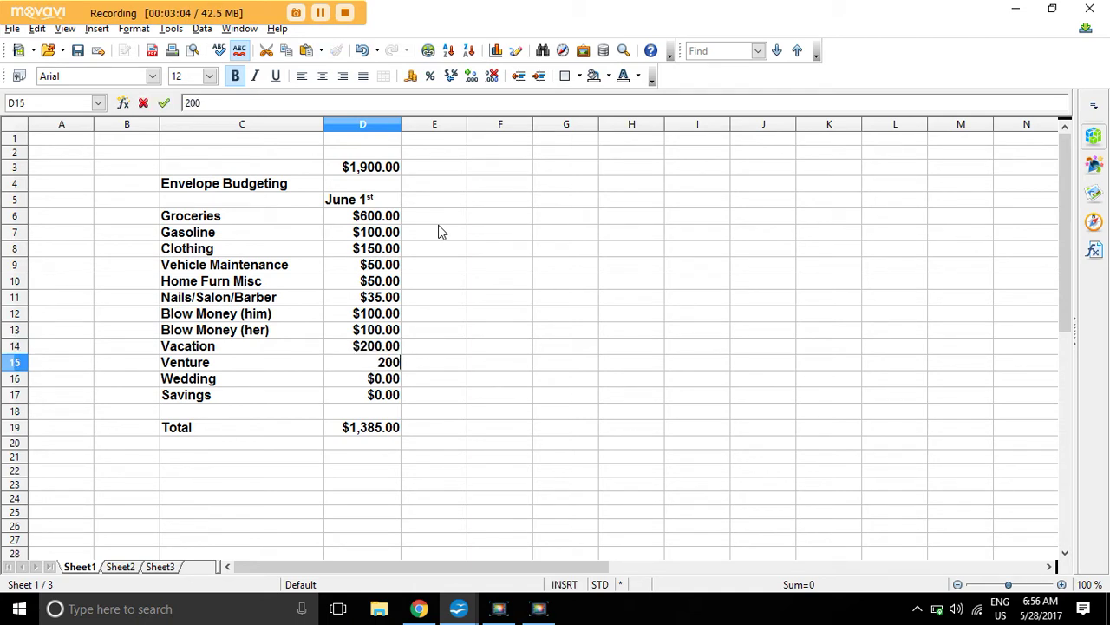
{"action": "key", "text": "BackSpace"}
{"action": "key", "text": "BackSpace"}
{"action": "key", "text": "BackSpace"}
{"action": "type", "text": "50"}
{"action": "key", "text": "Return"}
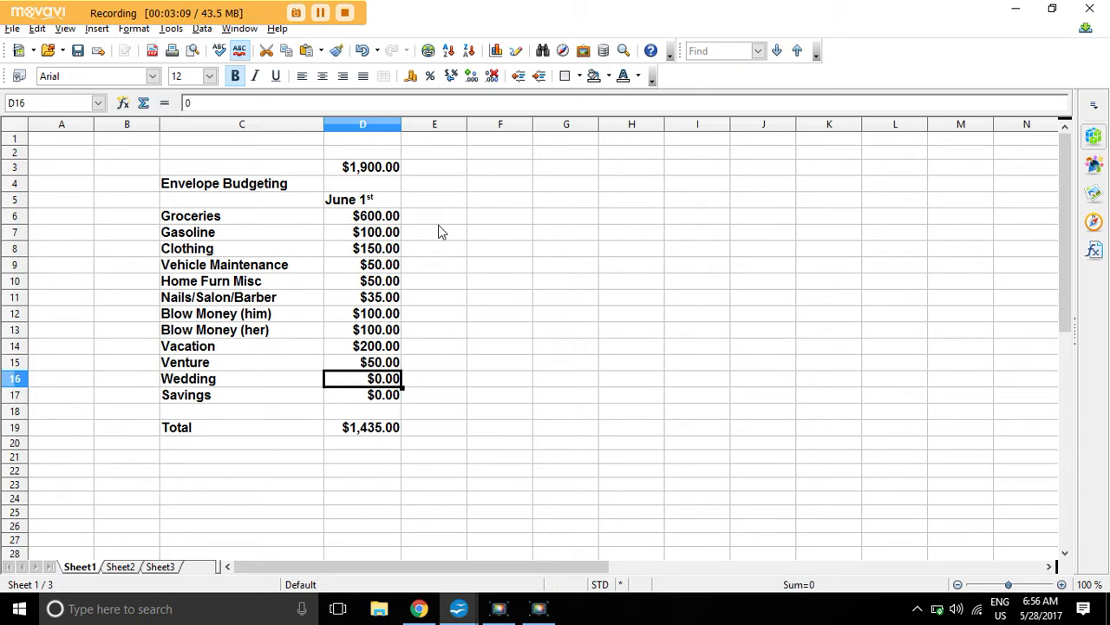
{"action": "type", "text": "200"}
{"action": "key", "text": "Return"}
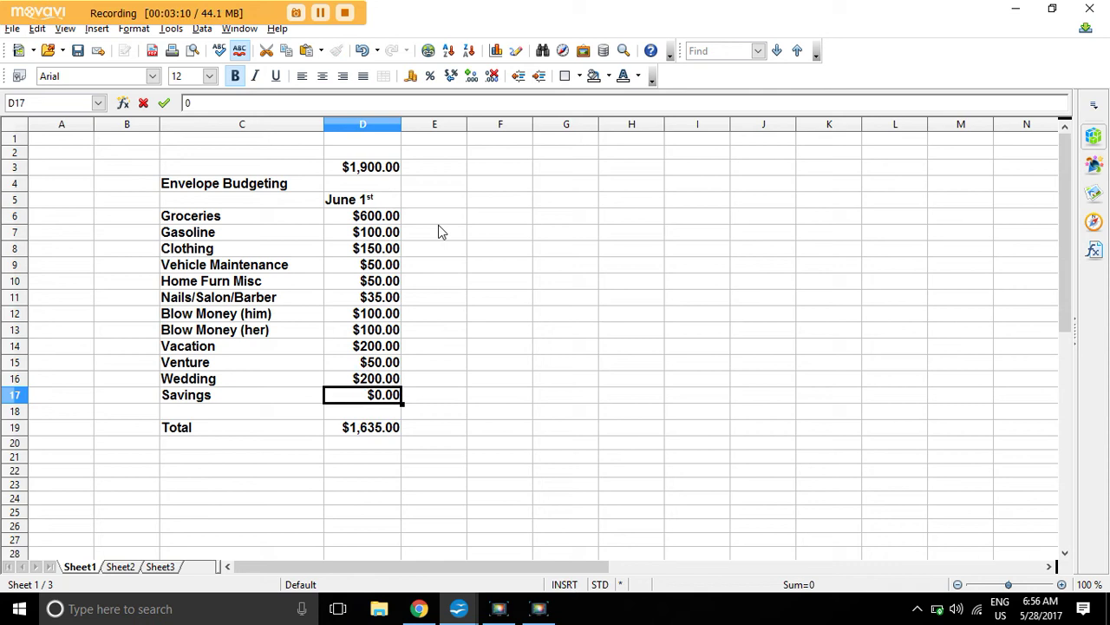
{"action": "type", "text": "200"}
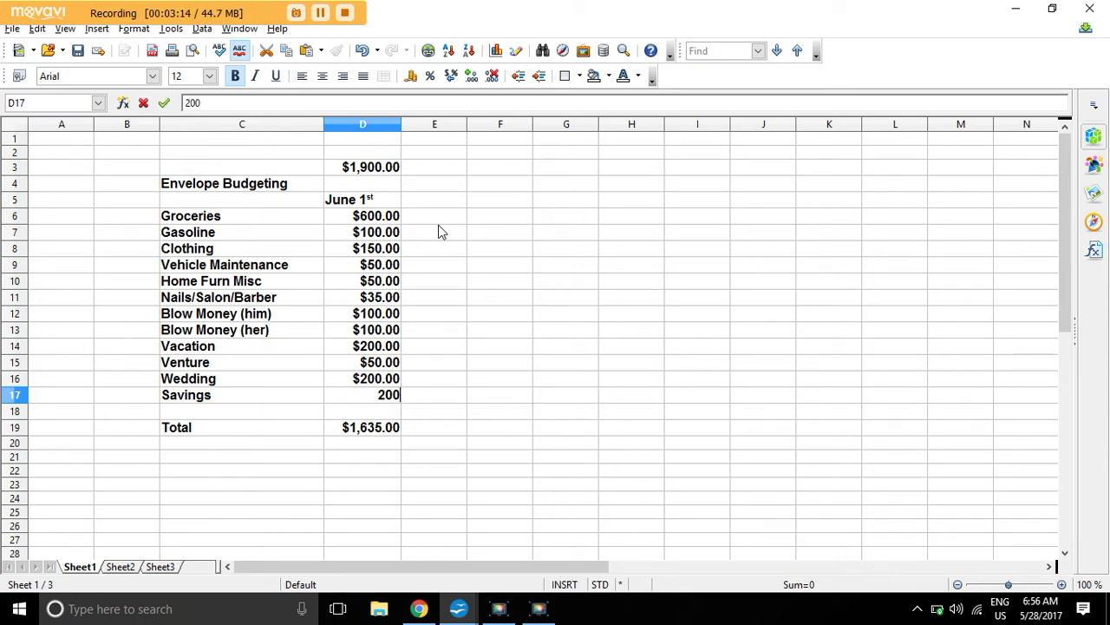
{"action": "key", "text": "Return"}
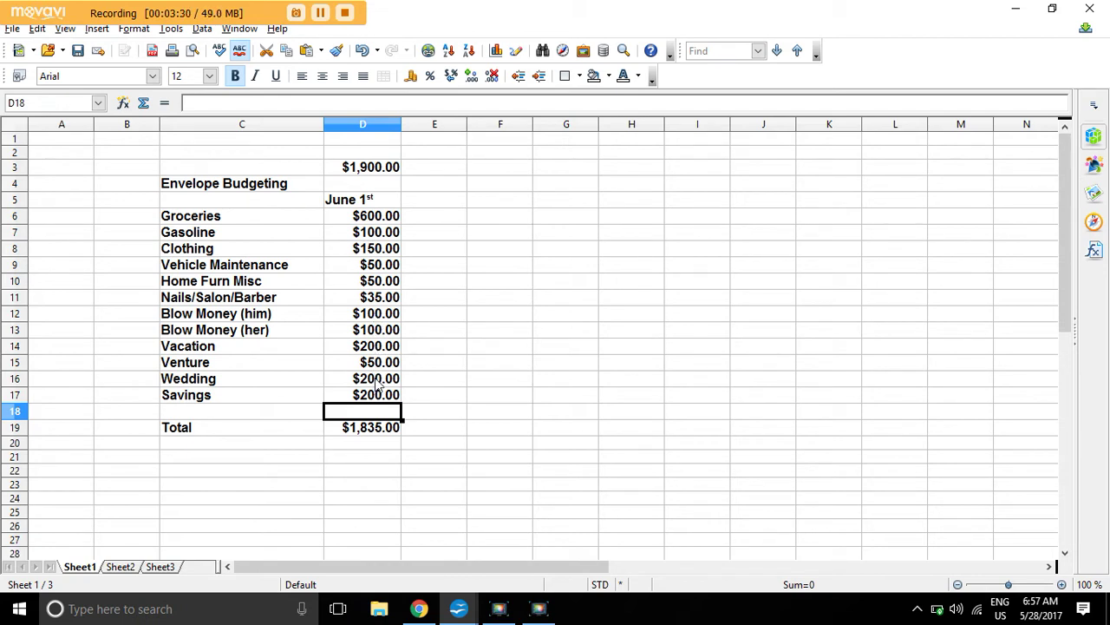
Change the Savings amount in D17 from 200 to 265
{"action": "left_click", "coordinate": [392, 396]}
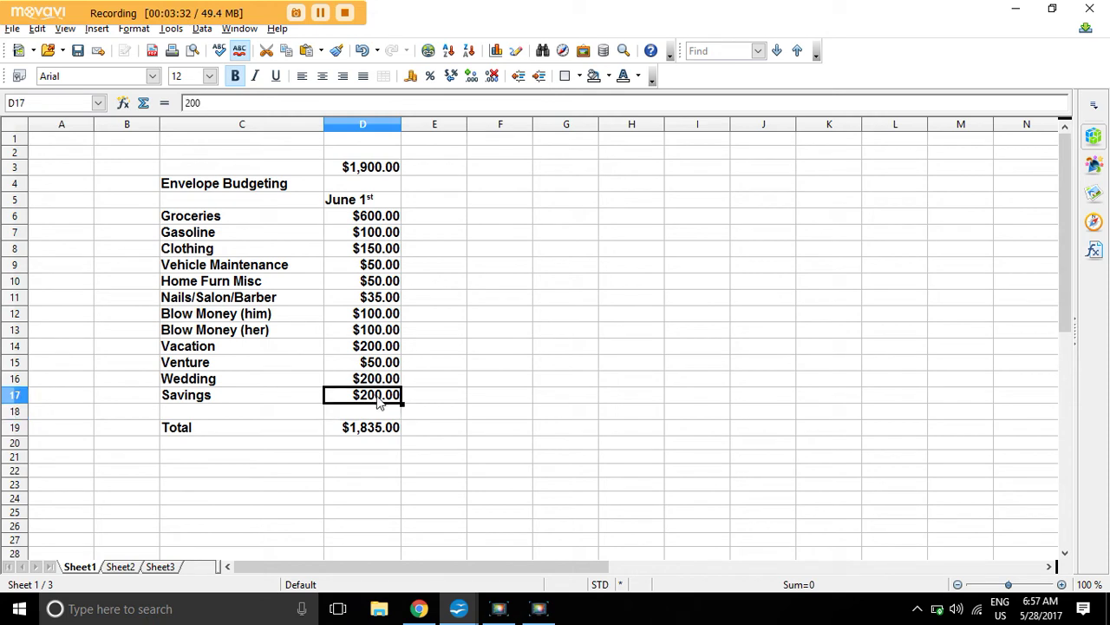
{"action": "type", "text": "265"}
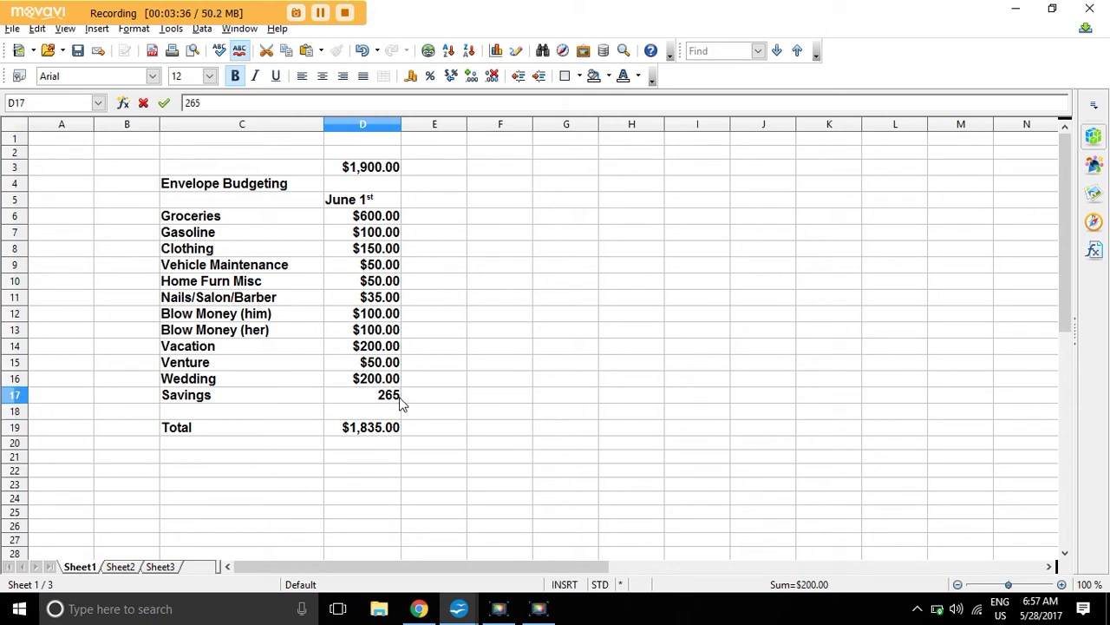
{"action": "key", "text": "Return"}
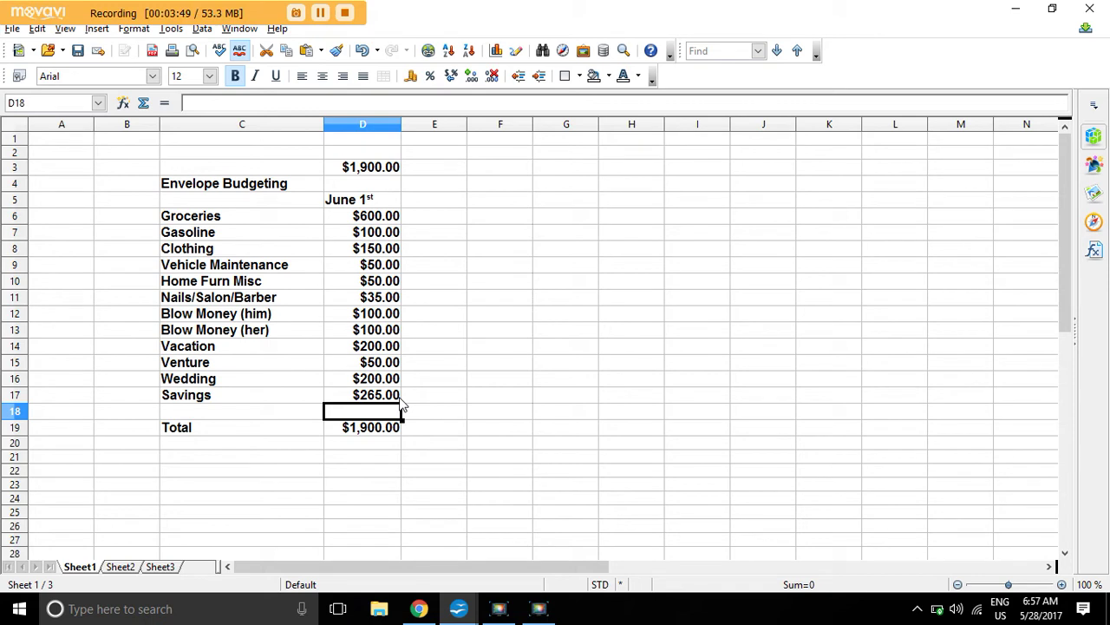
Type the heading 'Online bills' in cell F2
{"action": "left_click", "coordinate": [509, 157]}
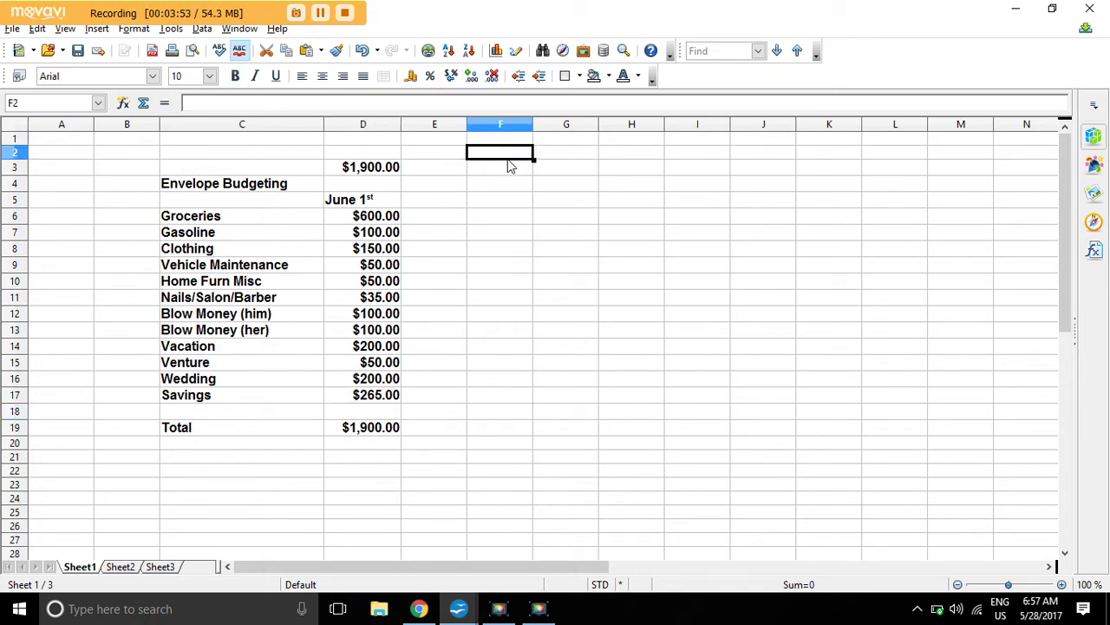
{"action": "type", "text": "Onl"}
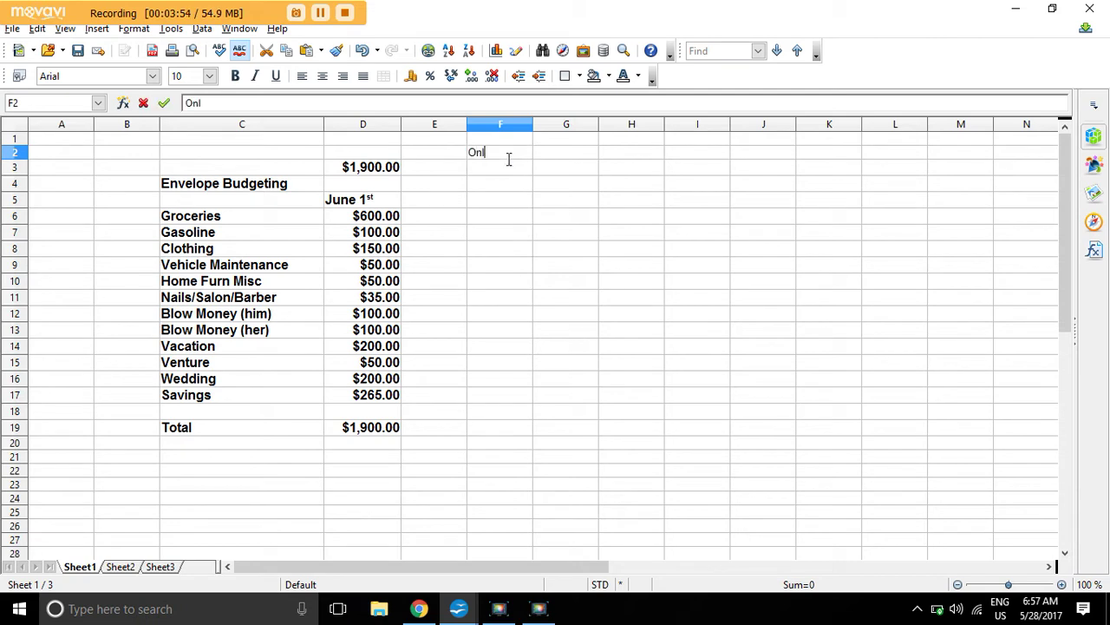
{"action": "type", "text": "ine bills"}
{"action": "left_click", "coordinate": [491, 201]}
Copy the budget list C6:D19 to F5 and widen column F to fit names
{"action": "left_click_drag", "start_coordinate": [188, 218], "coordinate": [392, 422]}
{"action": "key", "text": "ctrl+c"}
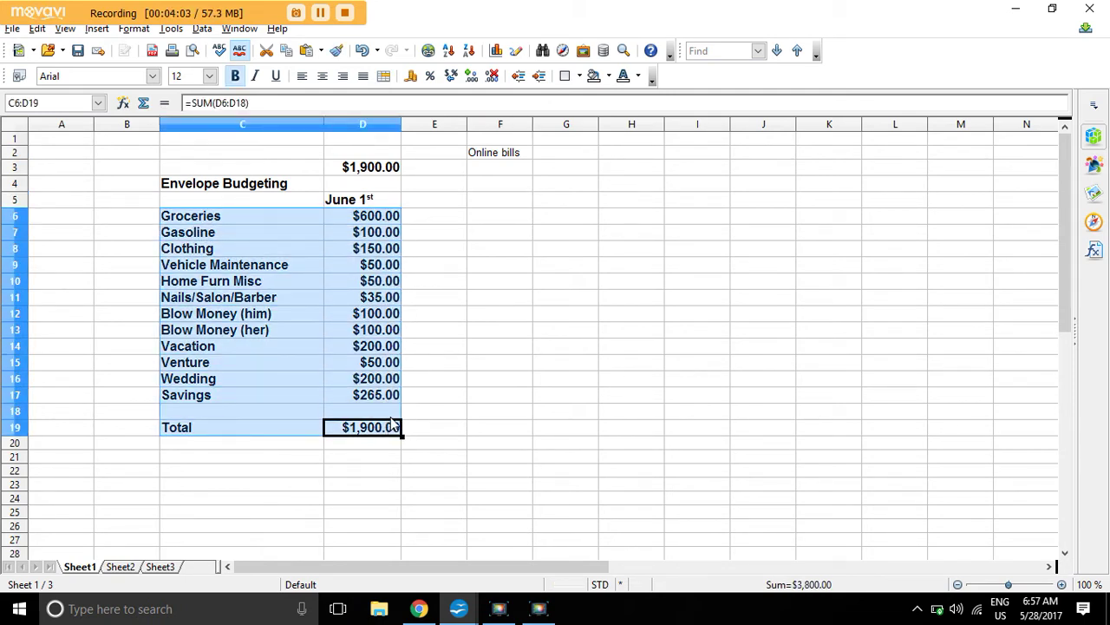
{"action": "left_click", "coordinate": [496, 203]}
{"action": "key", "text": "ctrl+v"}
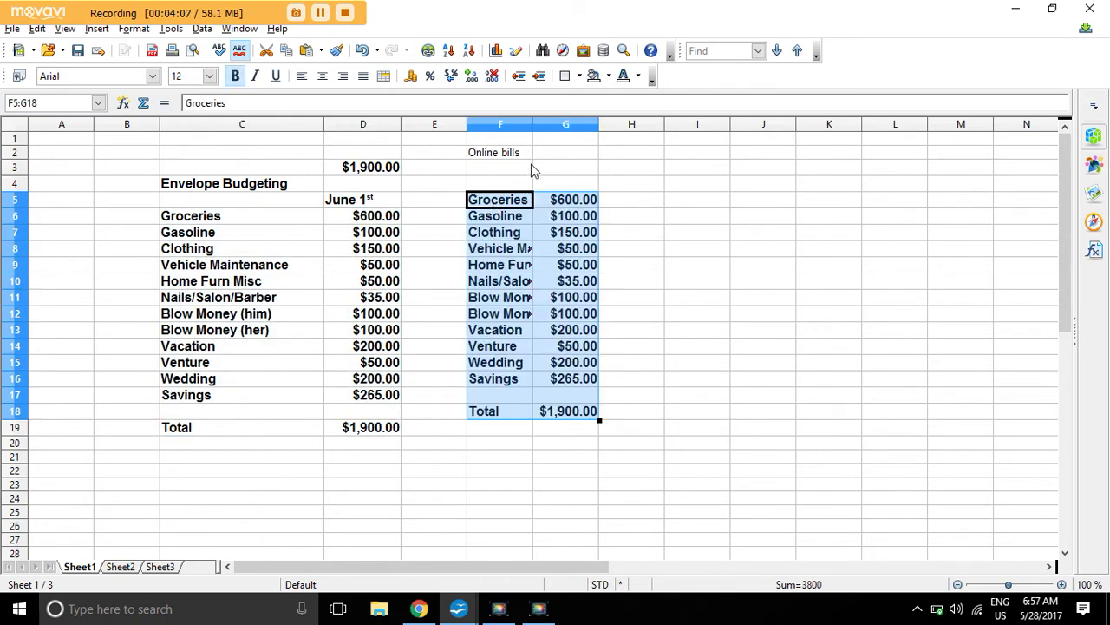
{"action": "left_click_drag", "start_coordinate": [533, 124], "coordinate": [605, 137]}
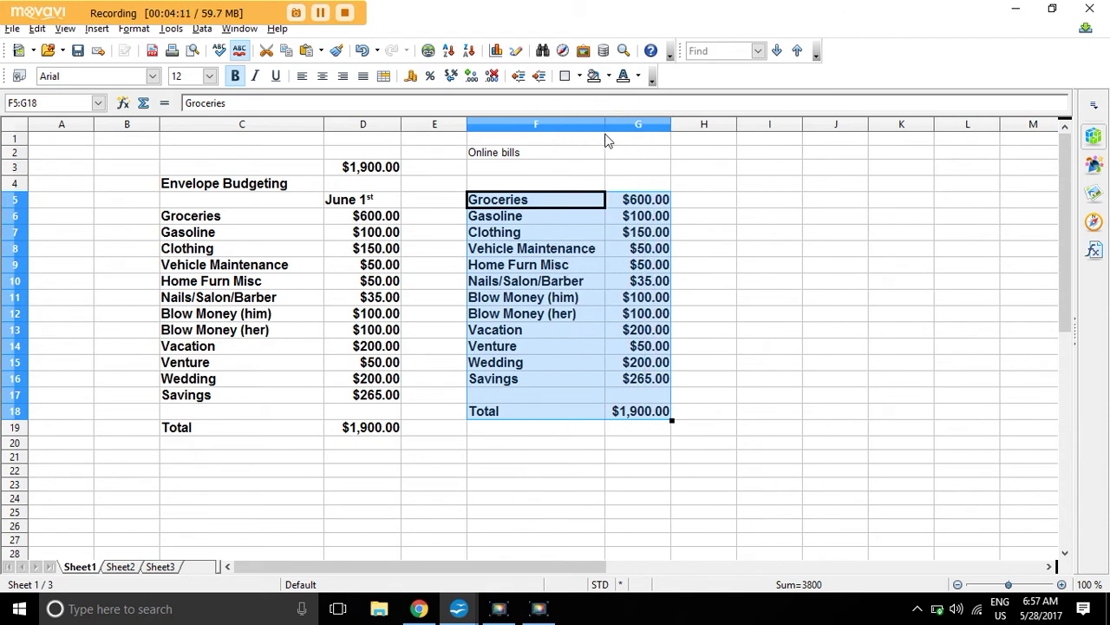
{"action": "left_click", "coordinate": [637, 200]}
Format the Online bills heading as bold, 12 pt
{"action": "left_click", "coordinate": [518, 207]}
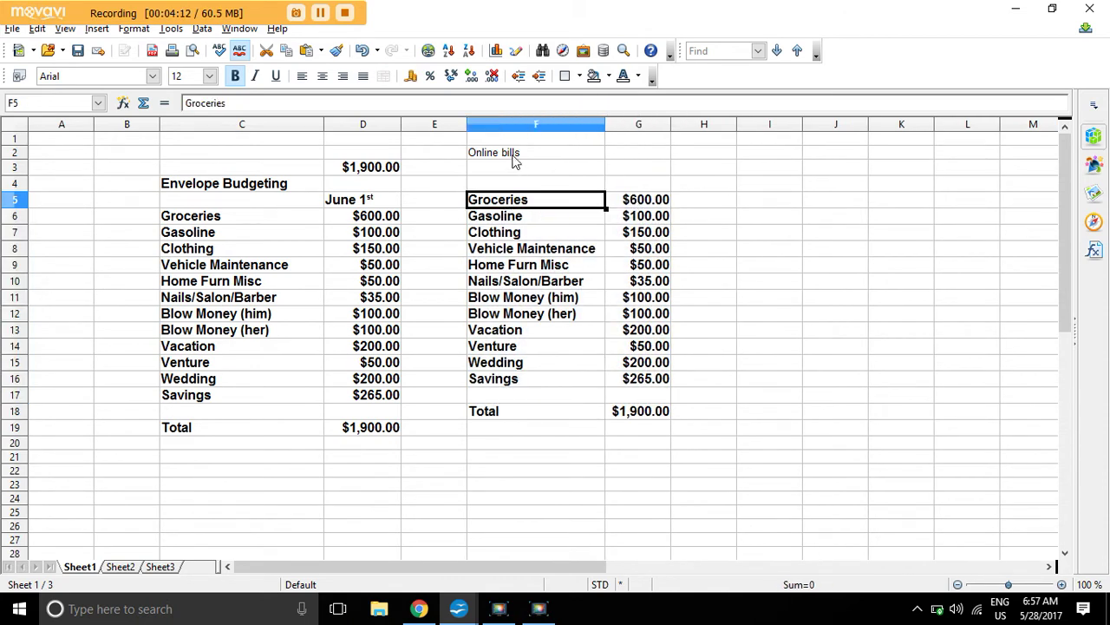
{"action": "left_click", "coordinate": [514, 161]}
{"action": "left_click", "coordinate": [235, 76]}
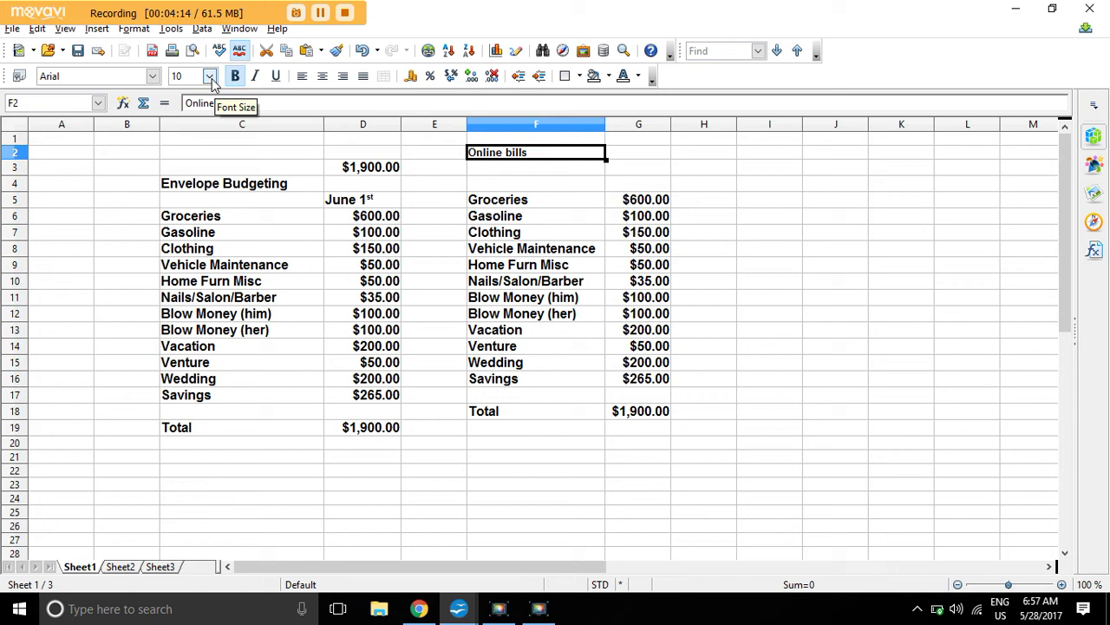
{"action": "left_click", "coordinate": [209, 76]}
{"action": "left_click", "coordinate": [185, 183]}
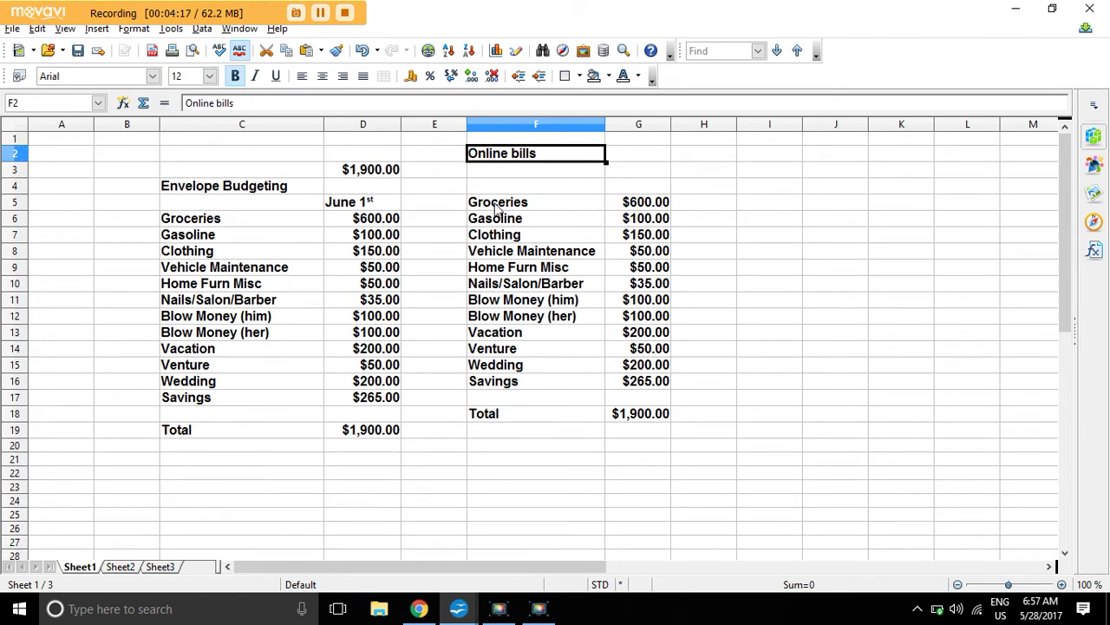
{"action": "left_click", "coordinate": [496, 206]}
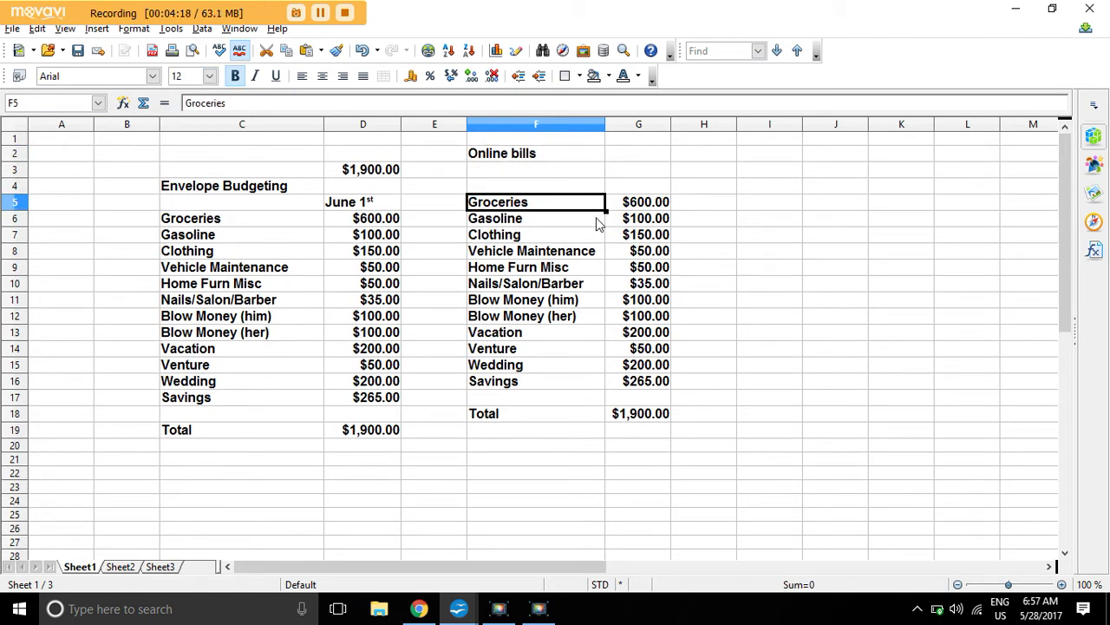
Overwrite F5–F9 with Rent, Utilities, Goodlife Fitness, Netflix and Cel phones
{"action": "type", "text": "Rent"}
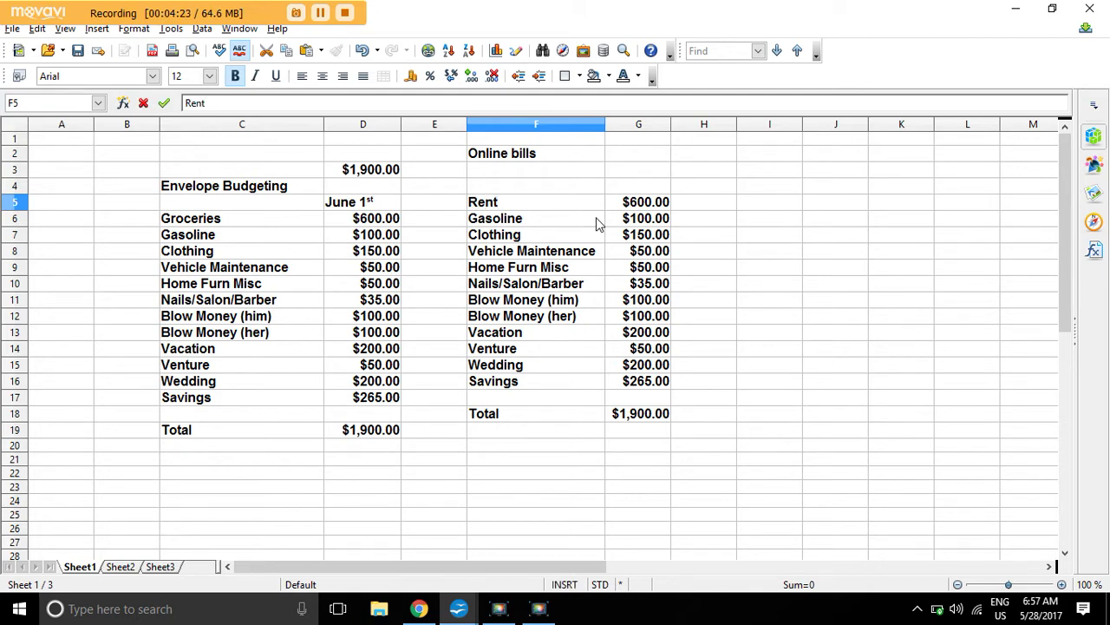
{"action": "key", "text": "Return"}
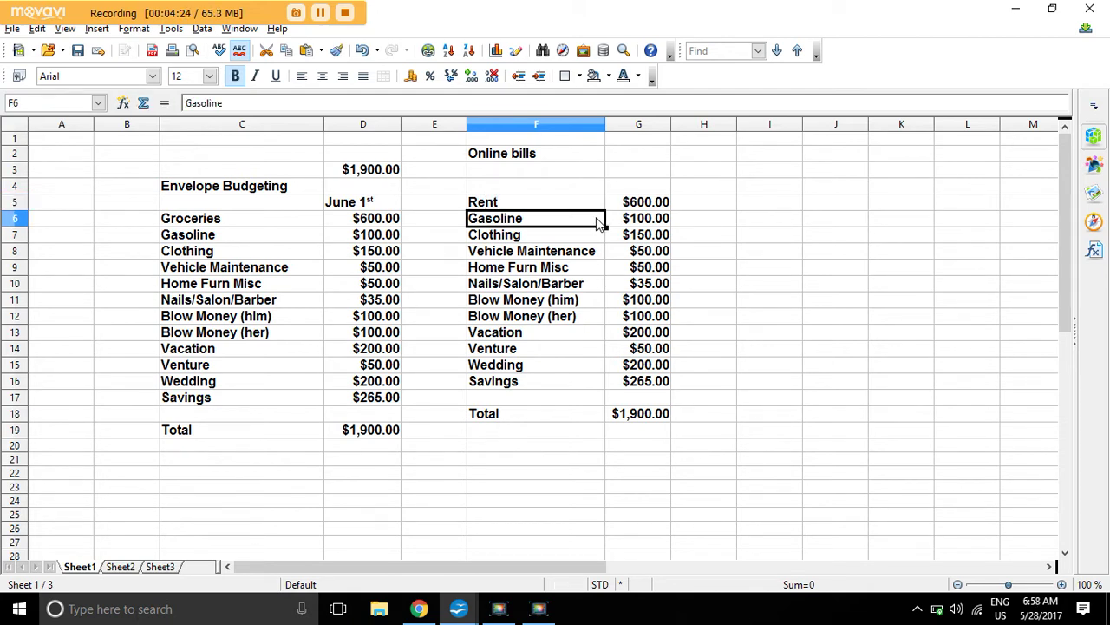
{"action": "type", "text": "U"}
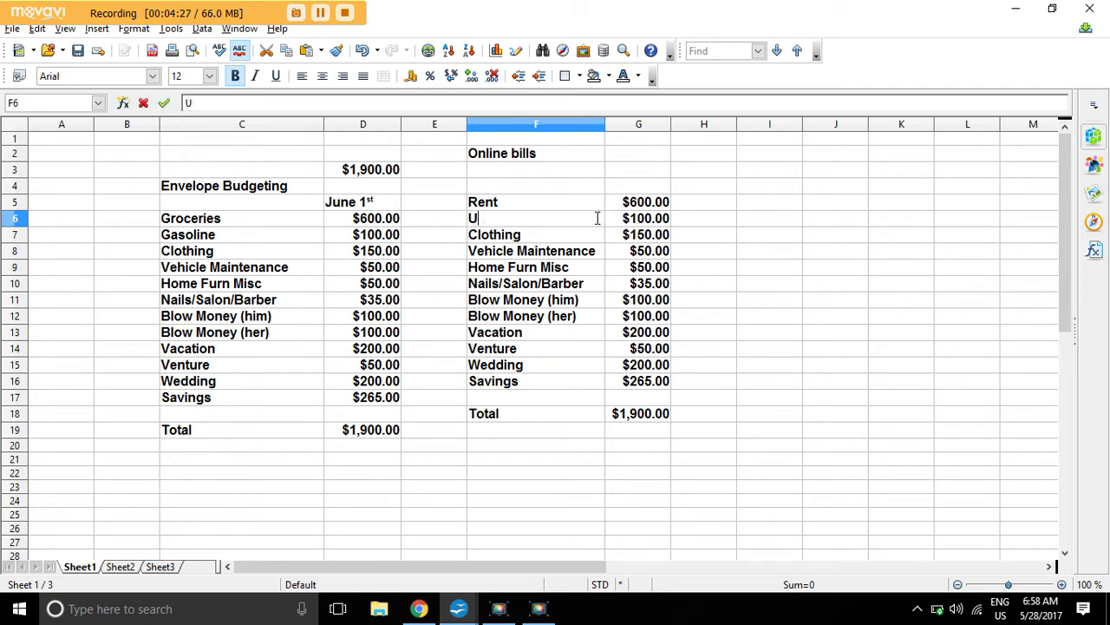
{"action": "type", "text": "tilities"}
{"action": "key", "text": "Return"}
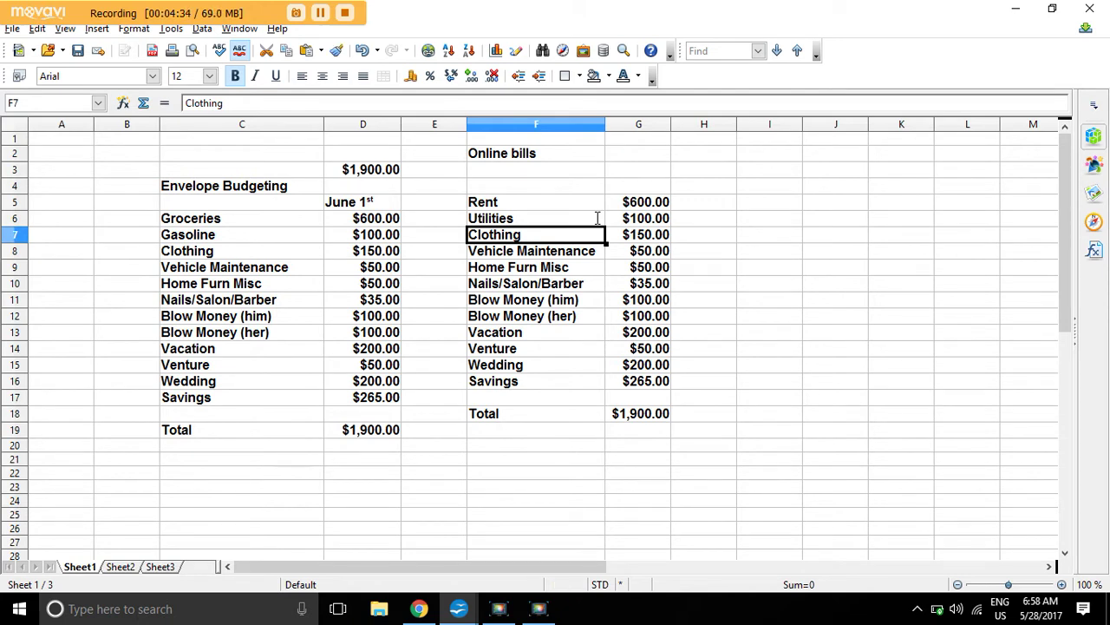
{"action": "type", "text": "Goodl"}
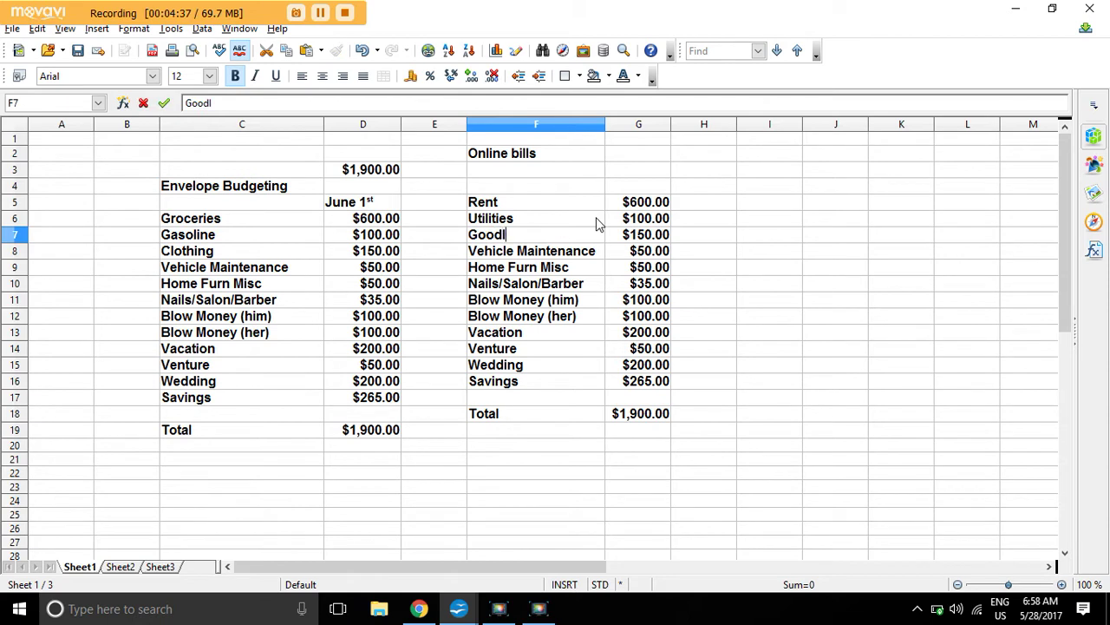
{"action": "type", "text": "ife Fitne"}
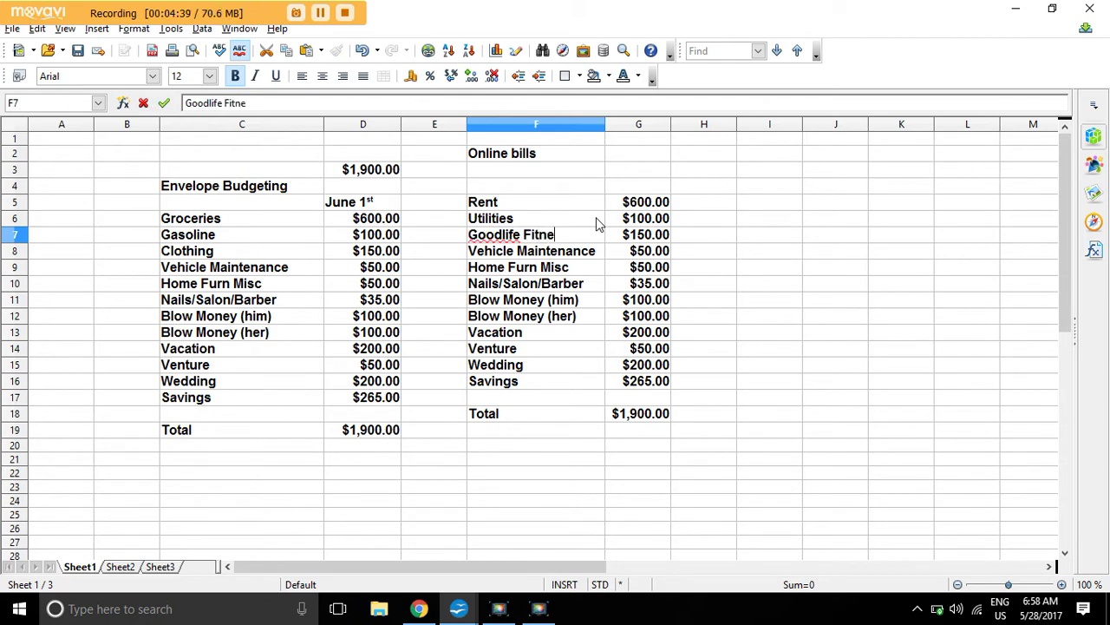
{"action": "type", "text": "ss"}
{"action": "key", "text": "Return"}
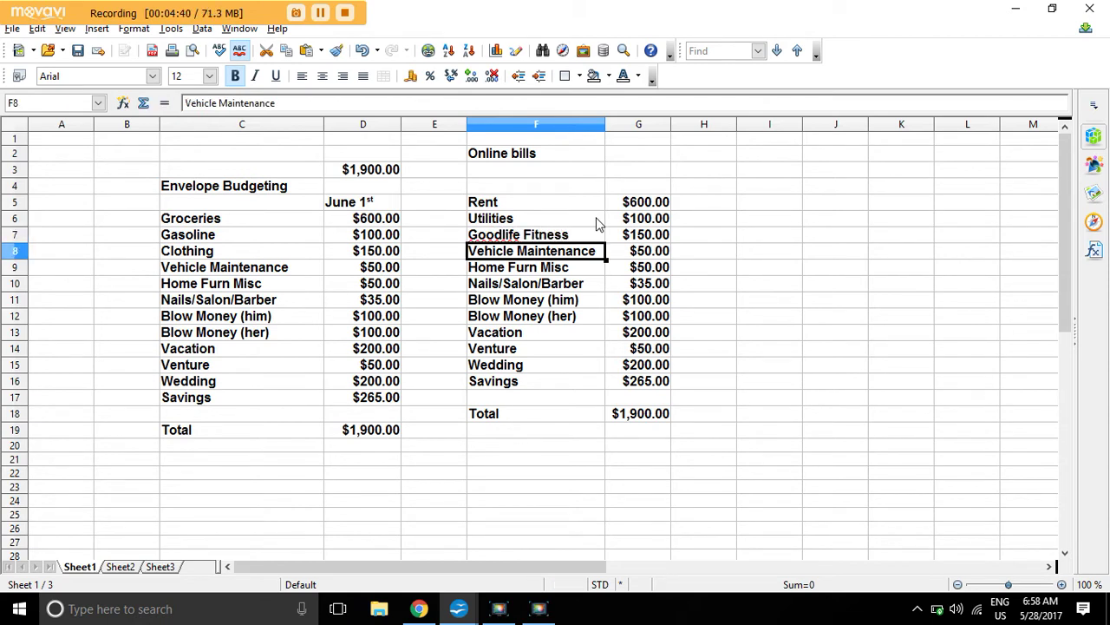
{"action": "type", "text": "Net"}
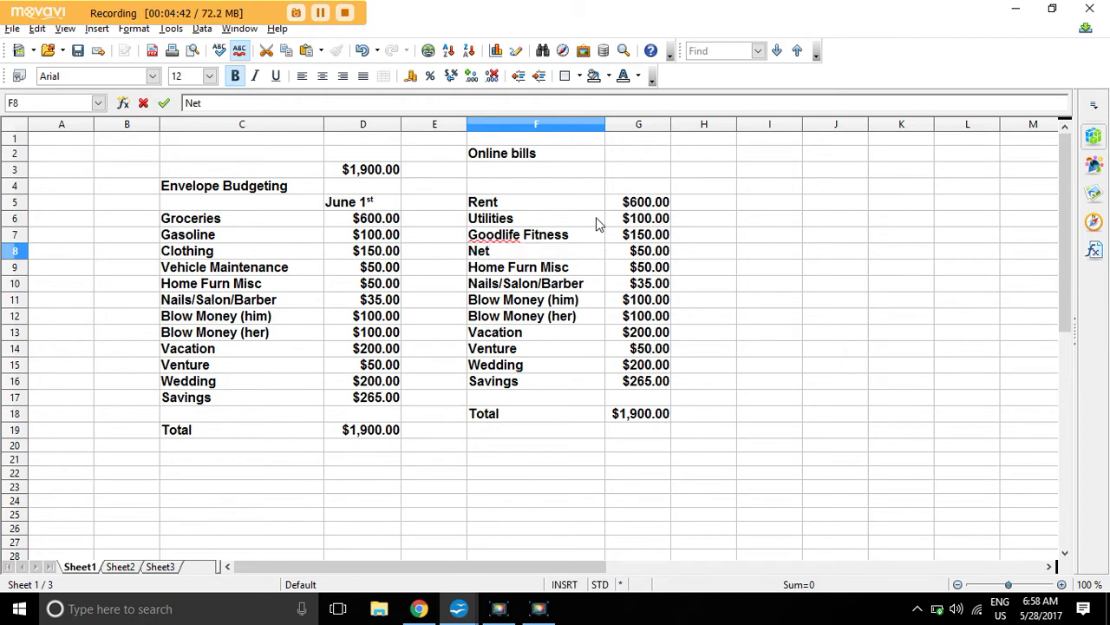
{"action": "type", "text": "flix"}
{"action": "key", "text": "Return"}
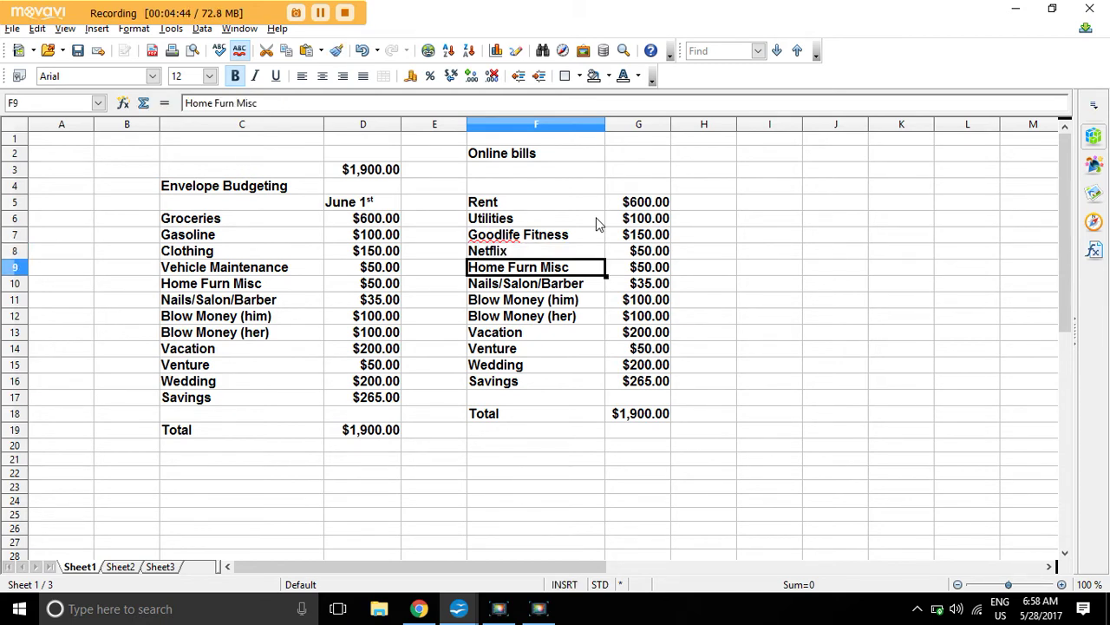
{"action": "type", "text": "Cel"}
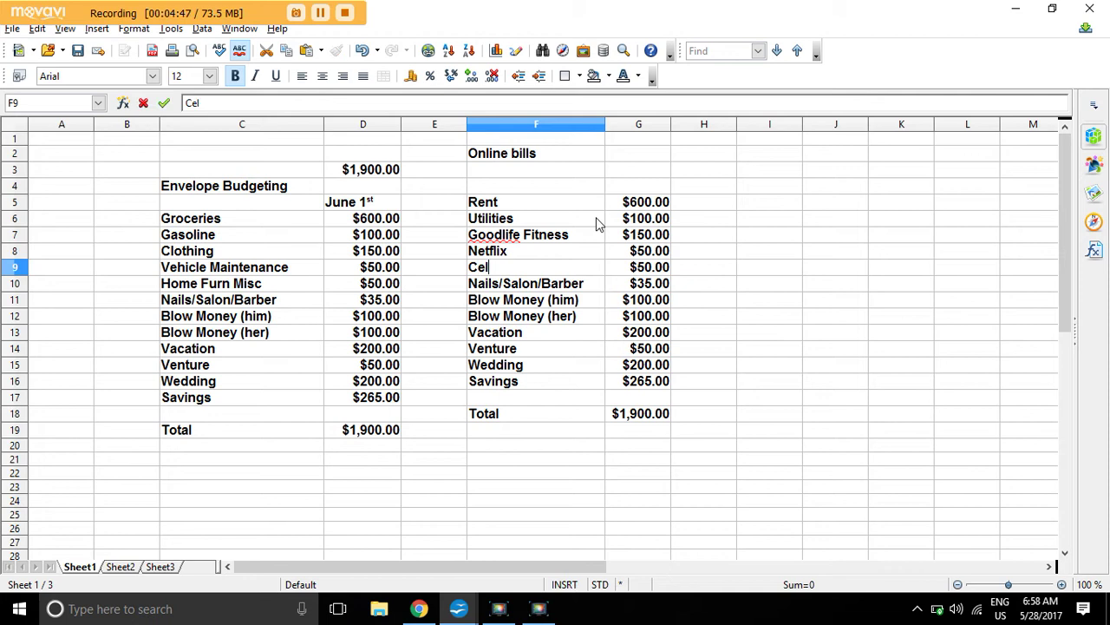
{"action": "type", "text": " phones"}
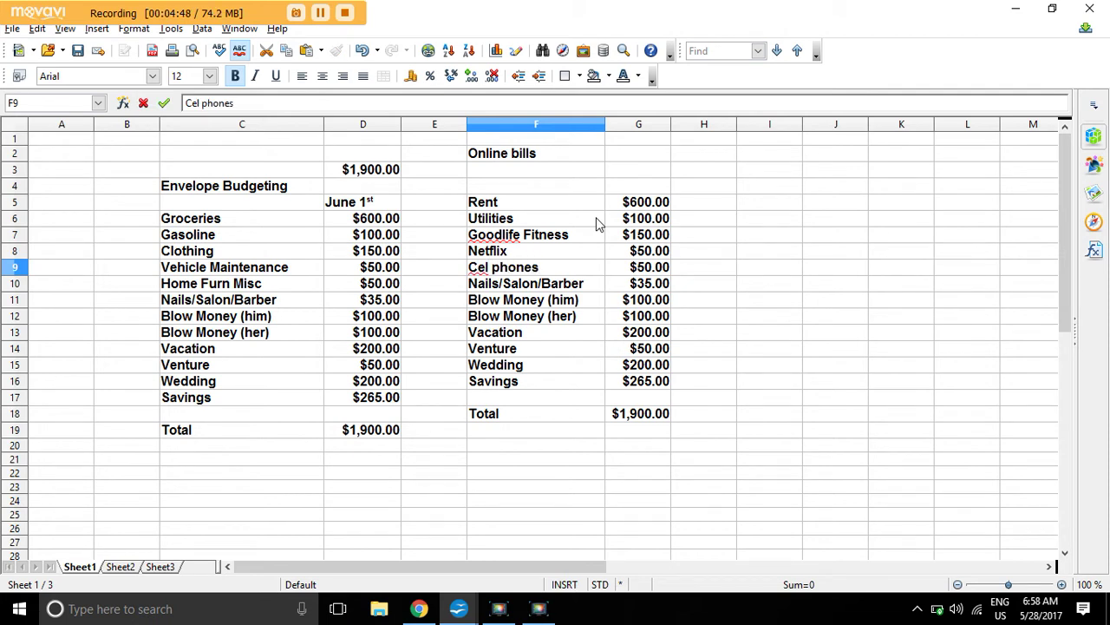
{"action": "key", "text": "Return"}
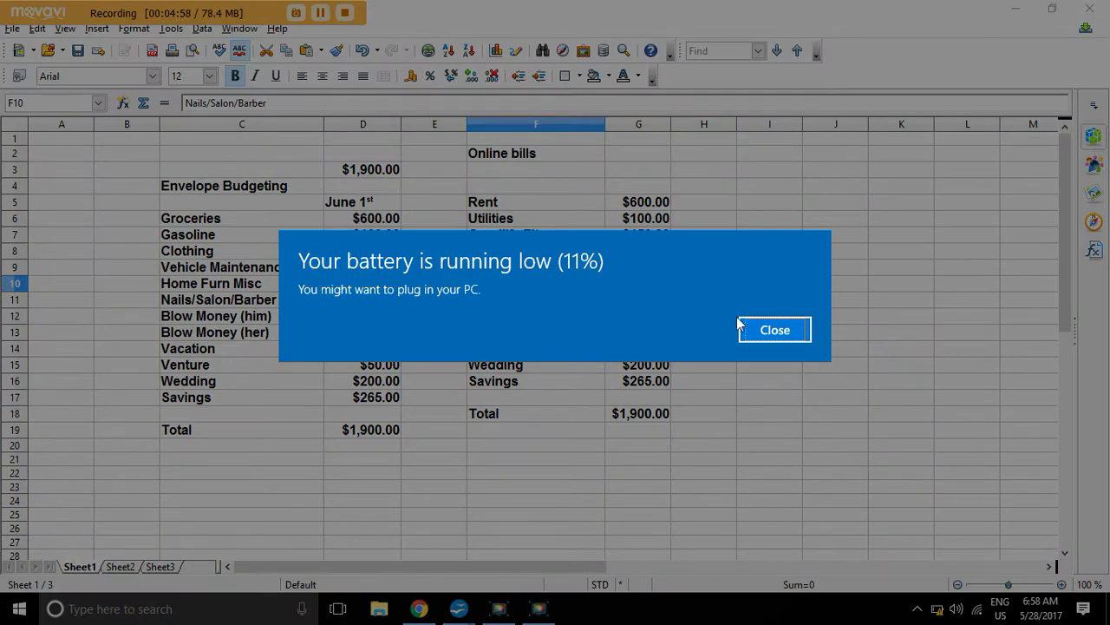
Delete the leftover copied labels Nails/Salon/Barber through Savings from column F
{"action": "left_click", "coordinate": [773, 330]}
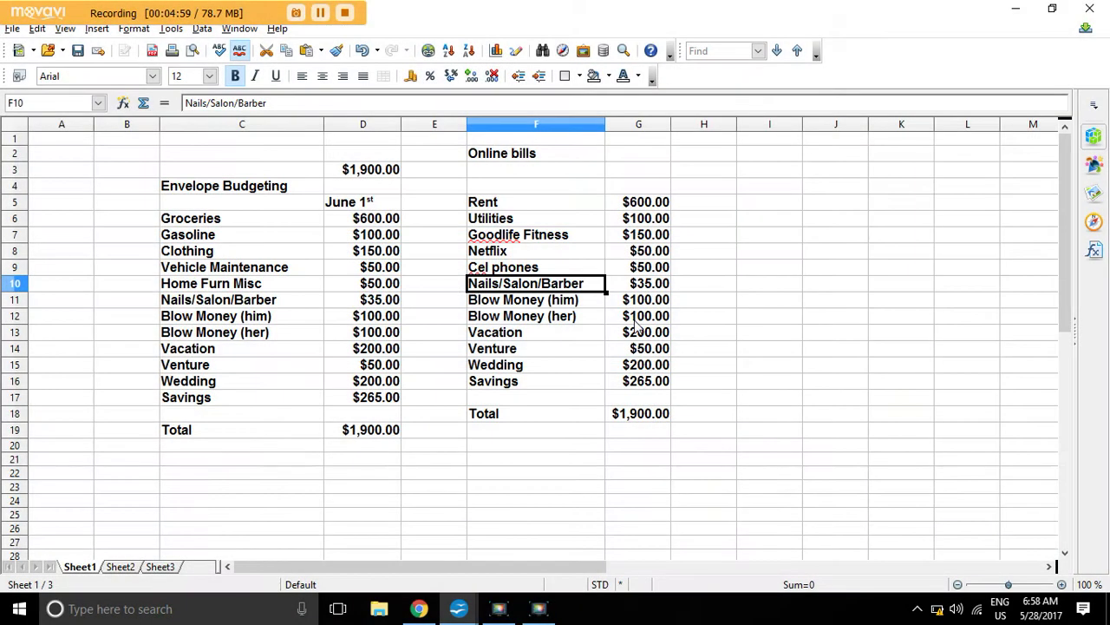
{"action": "key", "text": "Delete"}
{"action": "left_click", "coordinate": [526, 302]}
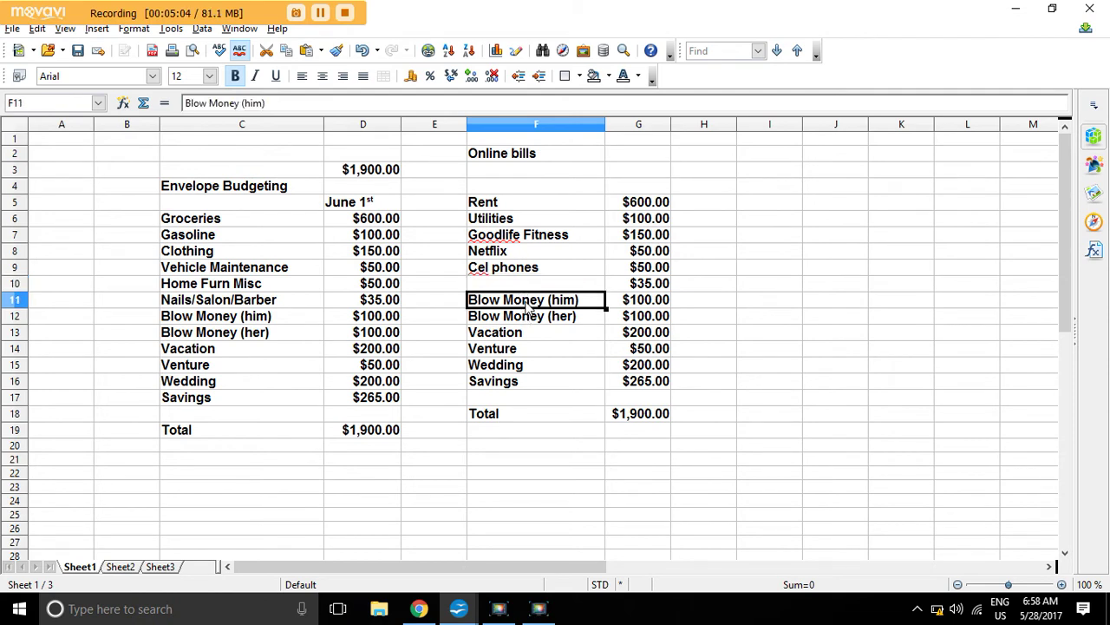
{"action": "key", "text": "Delete"}
{"action": "left_click", "coordinate": [532, 321]}
{"action": "key", "text": "Delete"}
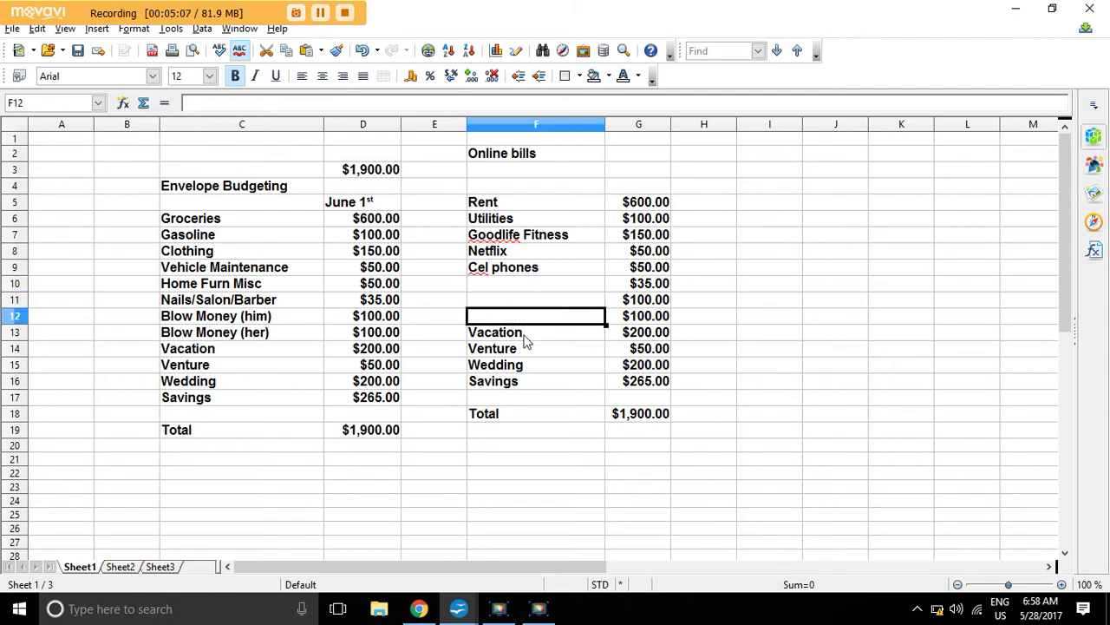
{"action": "left_click", "coordinate": [527, 333]}
{"action": "key", "text": "Delete"}
{"action": "left_click", "coordinate": [517, 350]}
{"action": "key", "text": "Delete"}
{"action": "left_click", "coordinate": [517, 366]}
{"action": "key", "text": "Delete"}
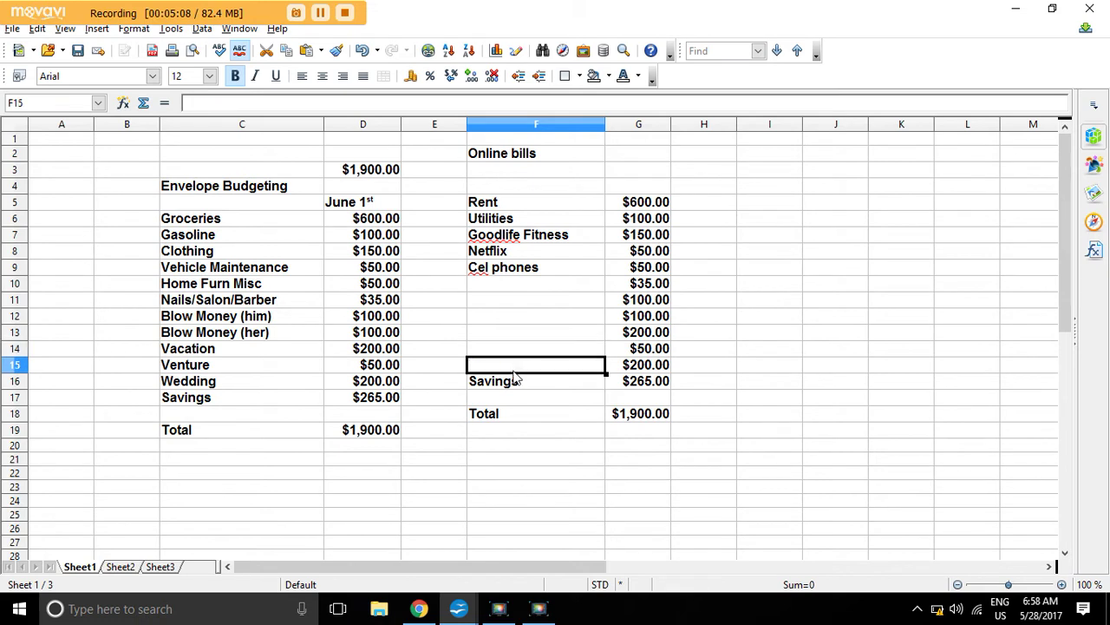
{"action": "left_click", "coordinate": [537, 385]}
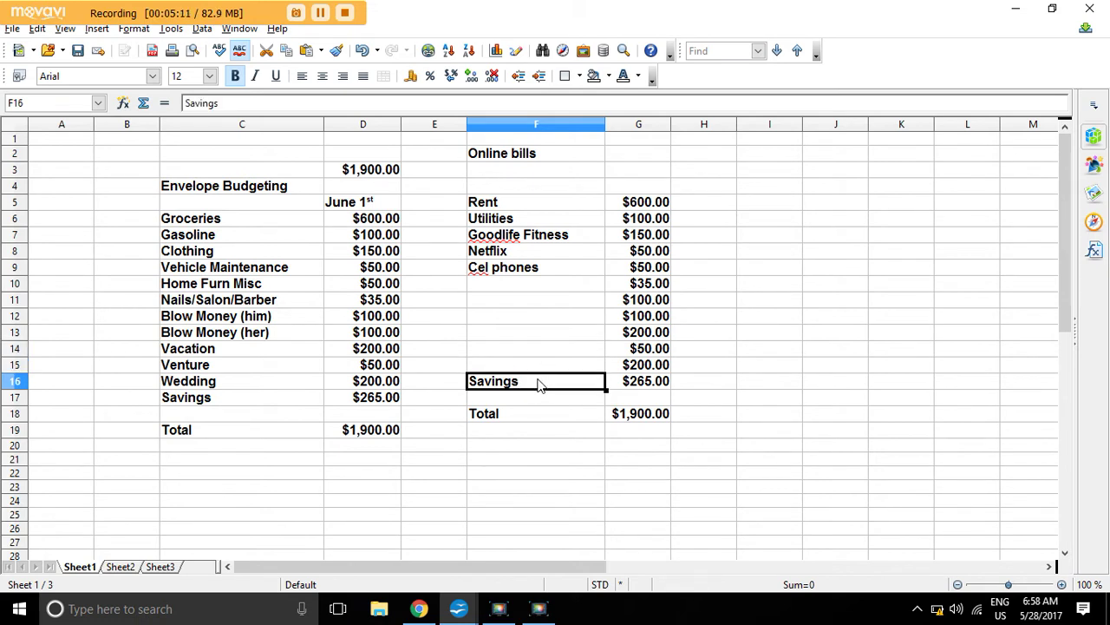
{"action": "key", "text": "Delete"}
Enter tithes, taxes and compassion in F10–F12
{"action": "left_click", "coordinate": [507, 291]}
{"action": "type", "text": "tithes"}
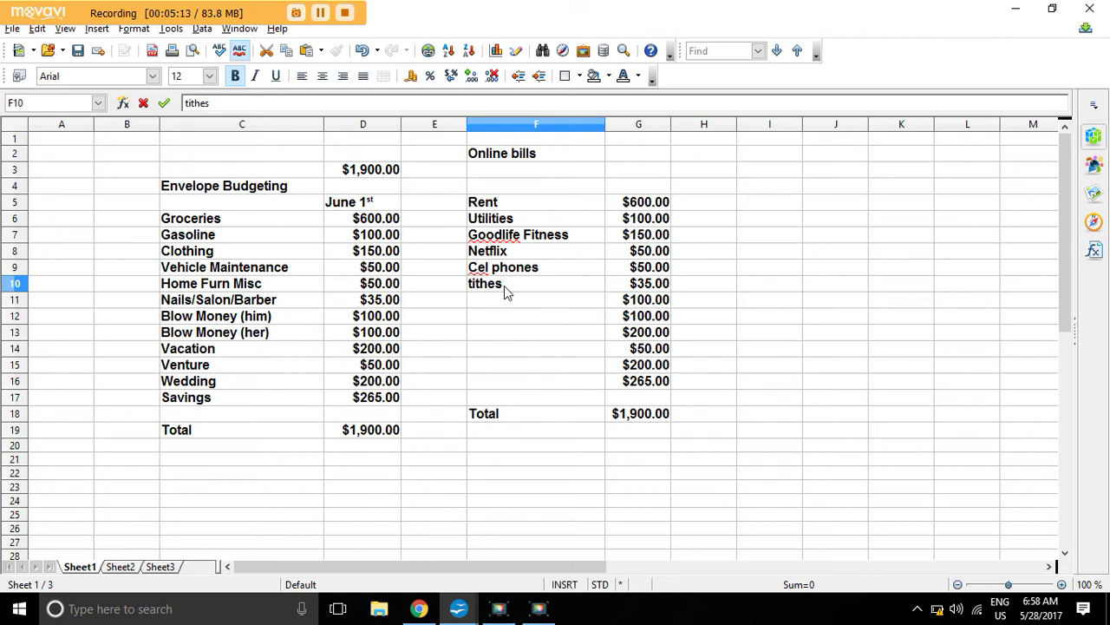
{"action": "key", "text": "Return"}
{"action": "type", "text": "taxes"}
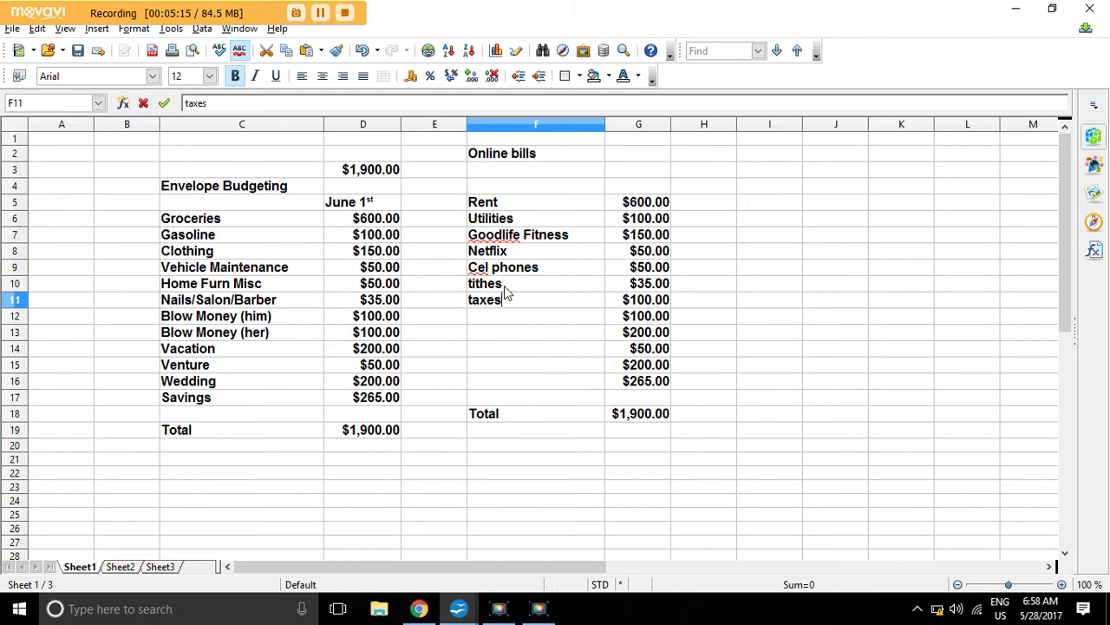
{"action": "key", "text": "Return"}
{"action": "type", "text": "c"}
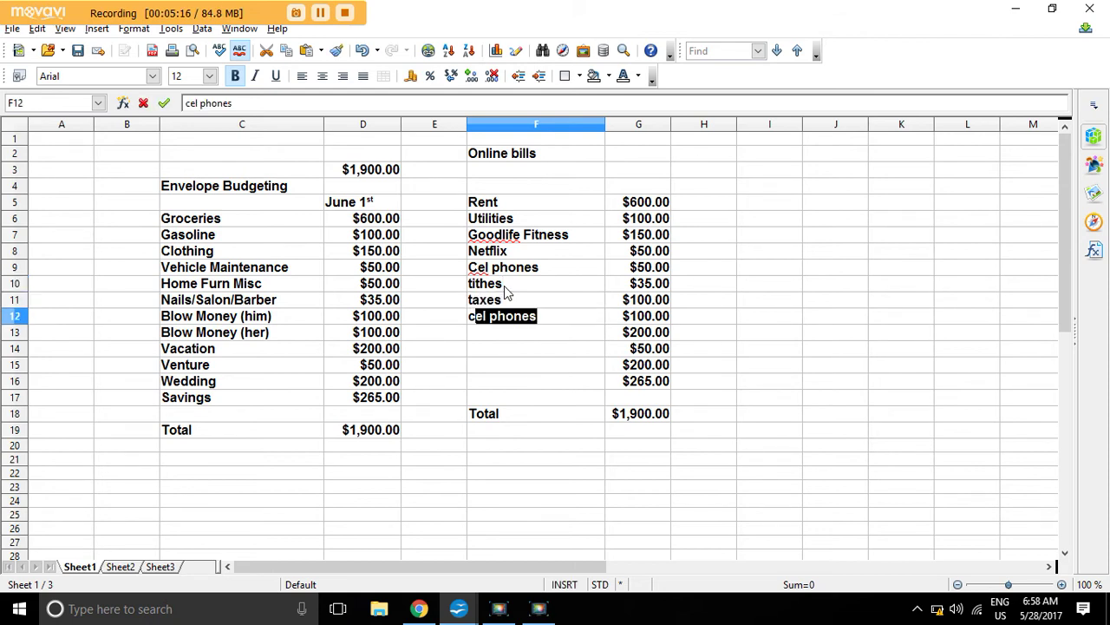
{"action": "type", "text": "ompassion"}
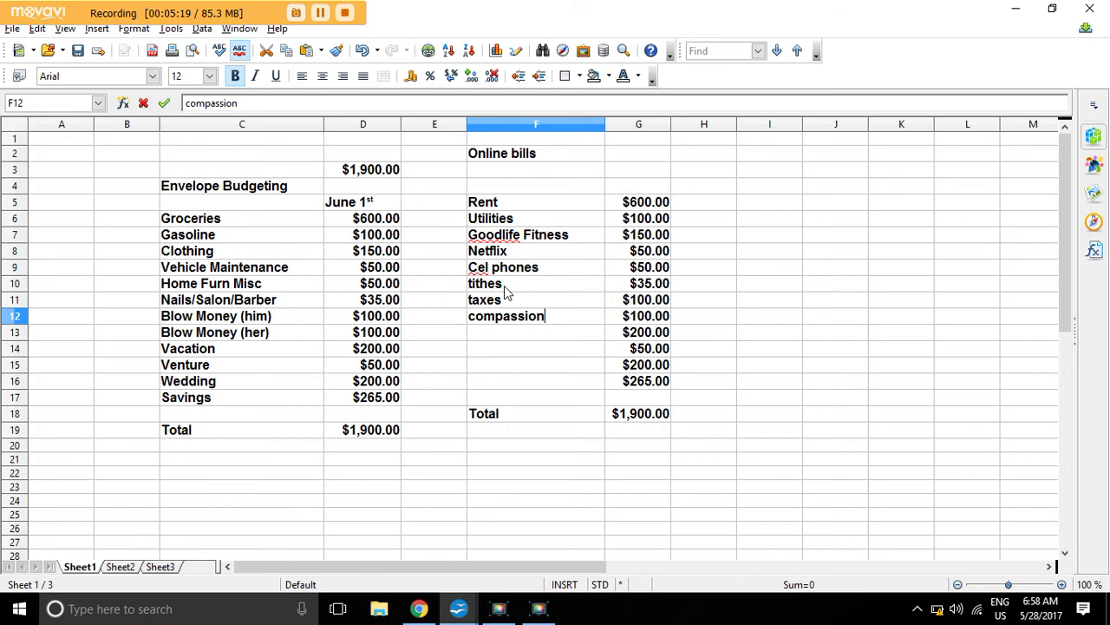
{"action": "key", "text": "Return"}
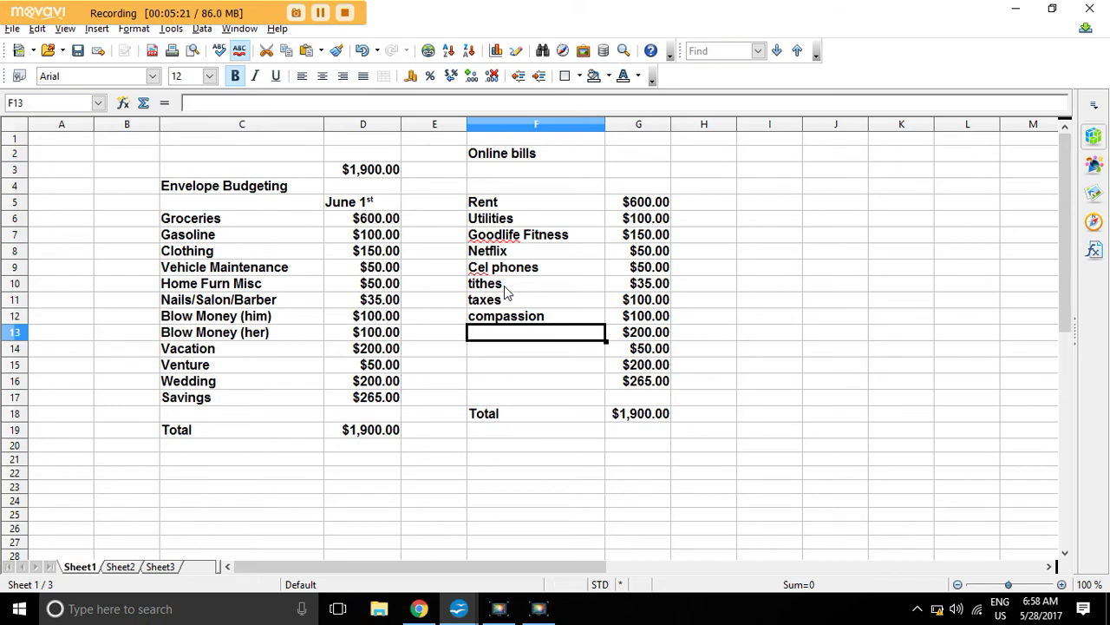
{"action": "left_click", "coordinate": [536, 317]}
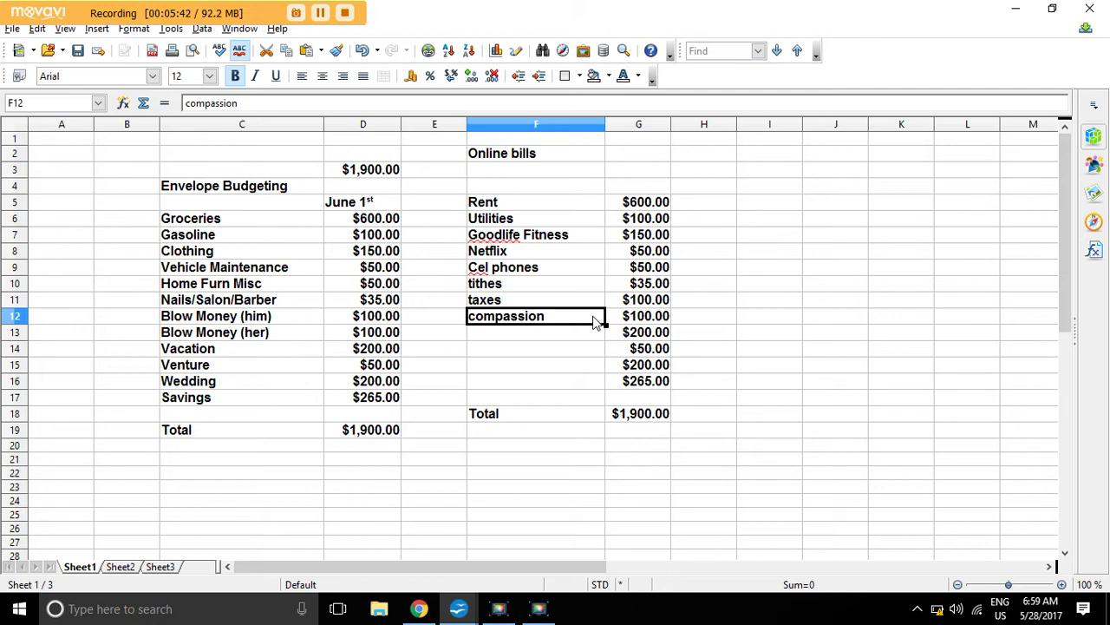
Clear G13:G16, then set Rent 2300, Utilities 400, Goodlife Fitness 100, Netflix 10, Cel phones 150
{"action": "left_click_drag", "start_coordinate": [646, 336], "coordinate": [653, 389]}
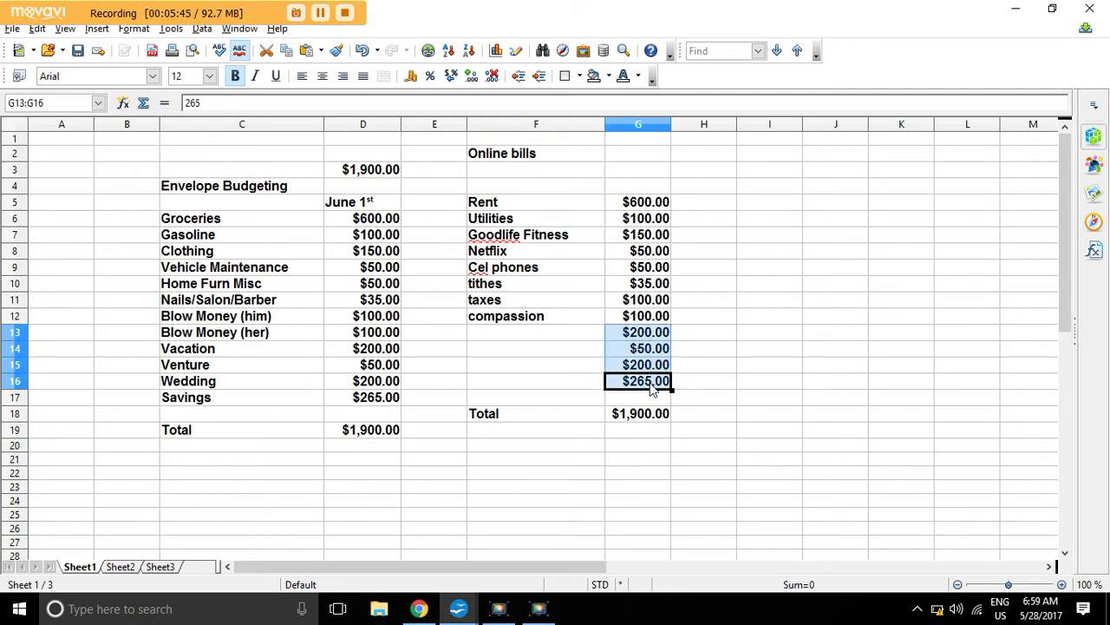
{"action": "key", "text": "BackSpace"}
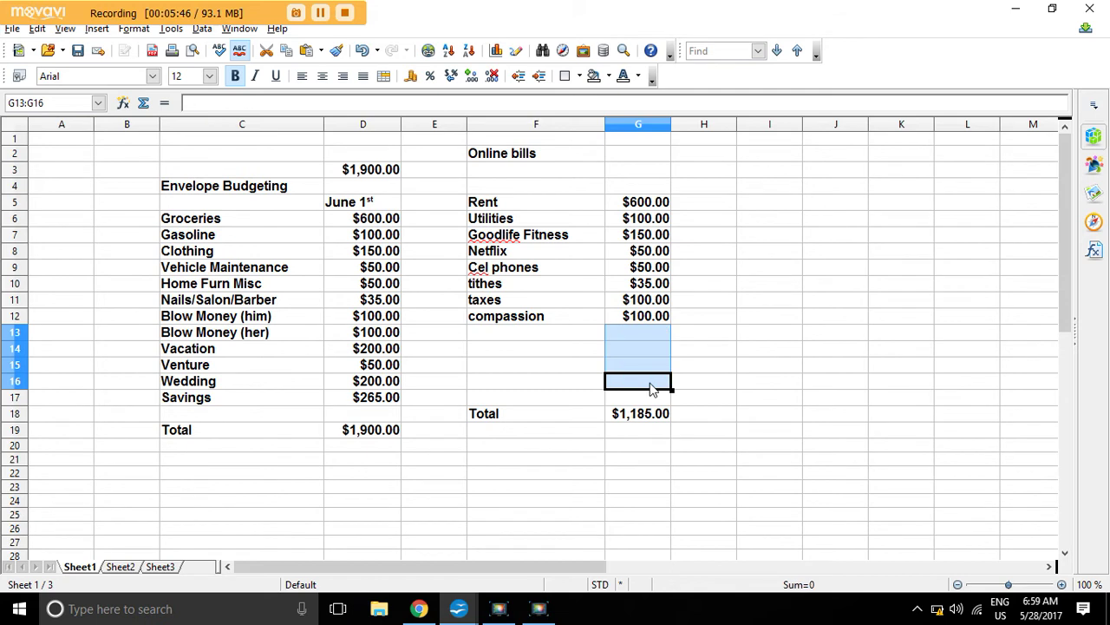
{"action": "left_click", "coordinate": [642, 206]}
{"action": "type", "text": "2300"}
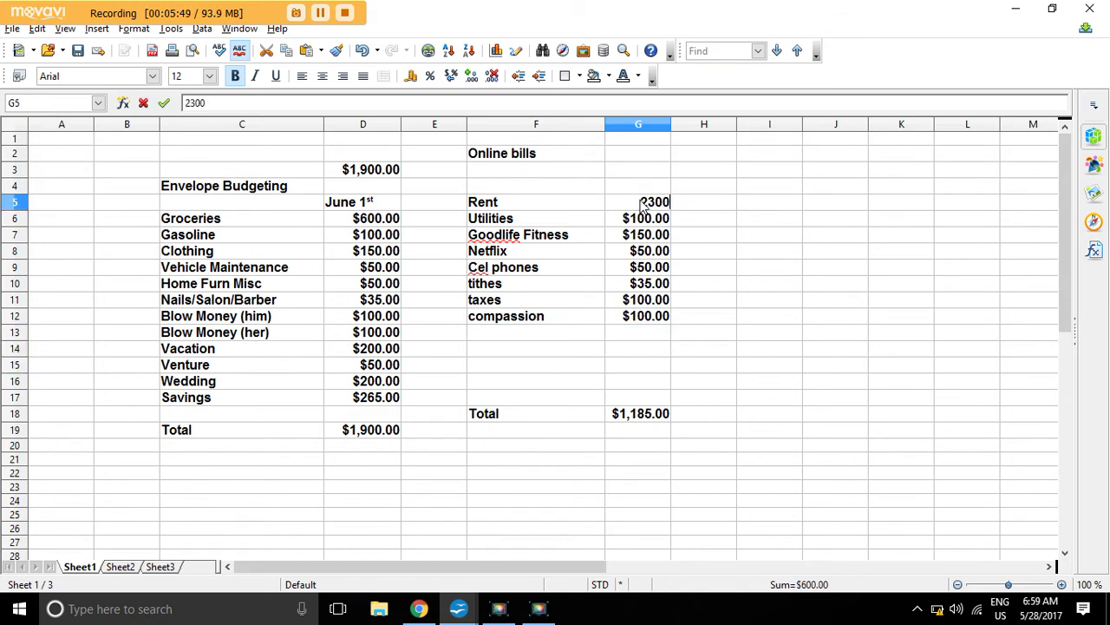
{"action": "key", "text": "Return"}
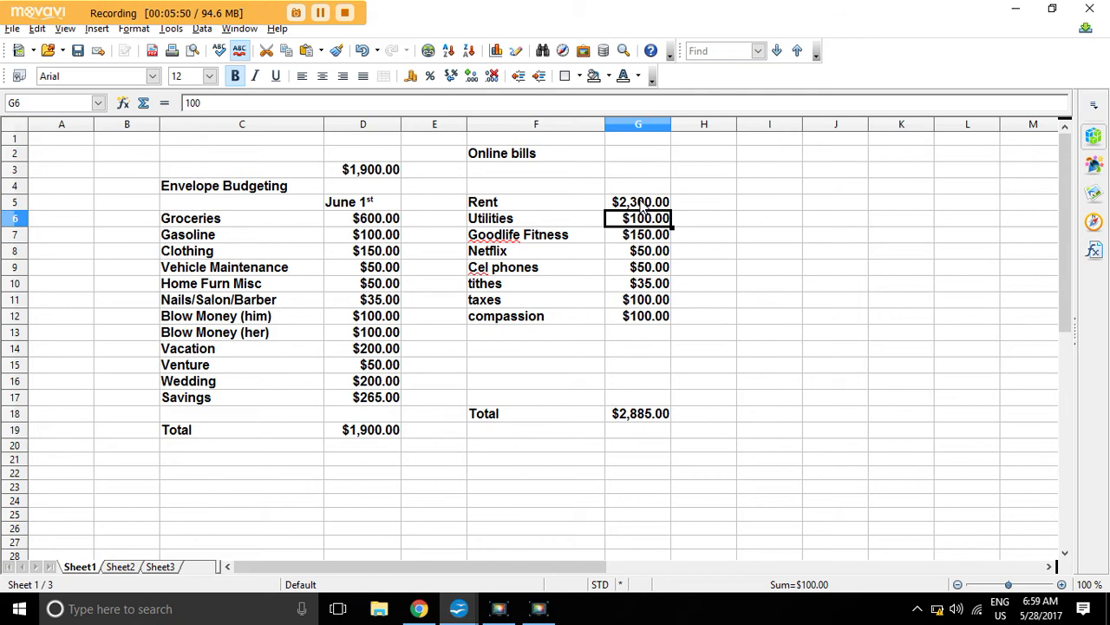
{"action": "type", "text": "400"}
{"action": "key", "text": "Return"}
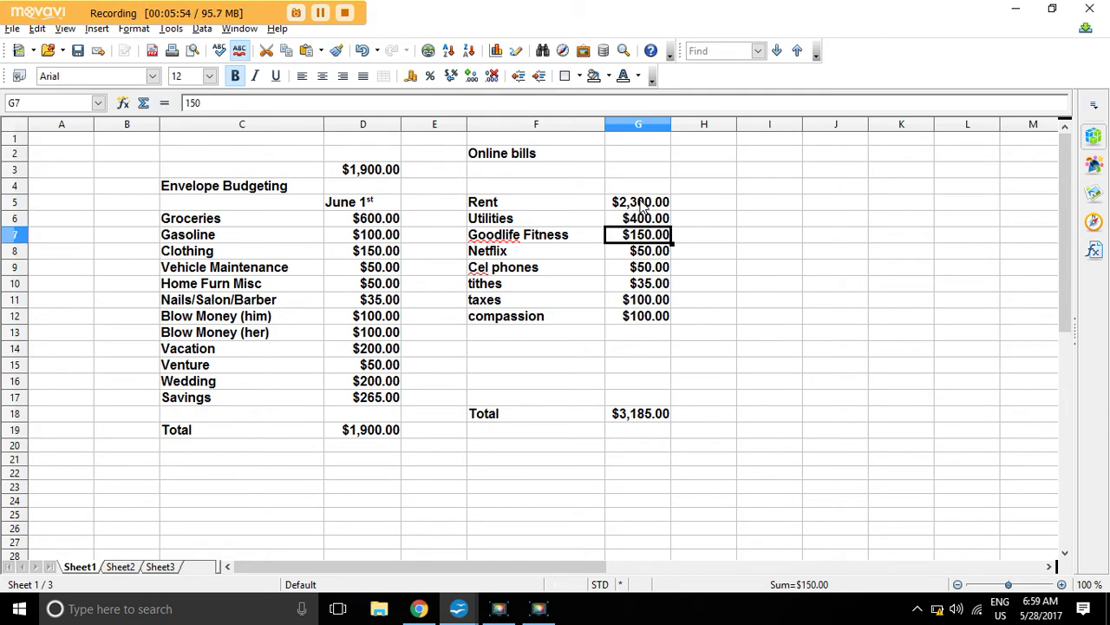
{"action": "type", "text": "100"}
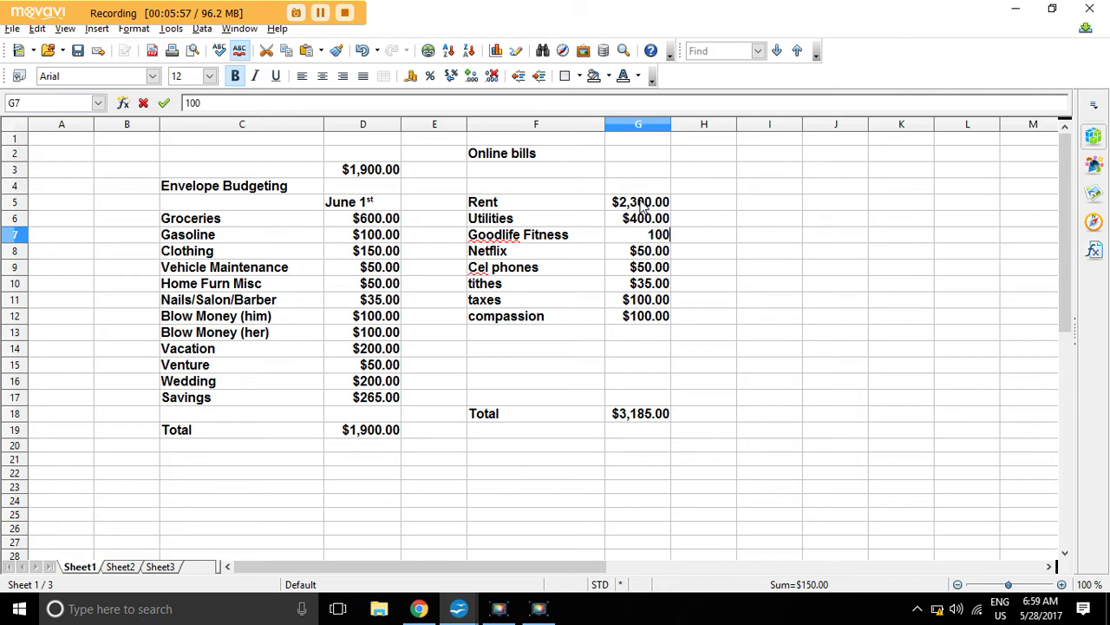
{"action": "key", "text": "Return"}
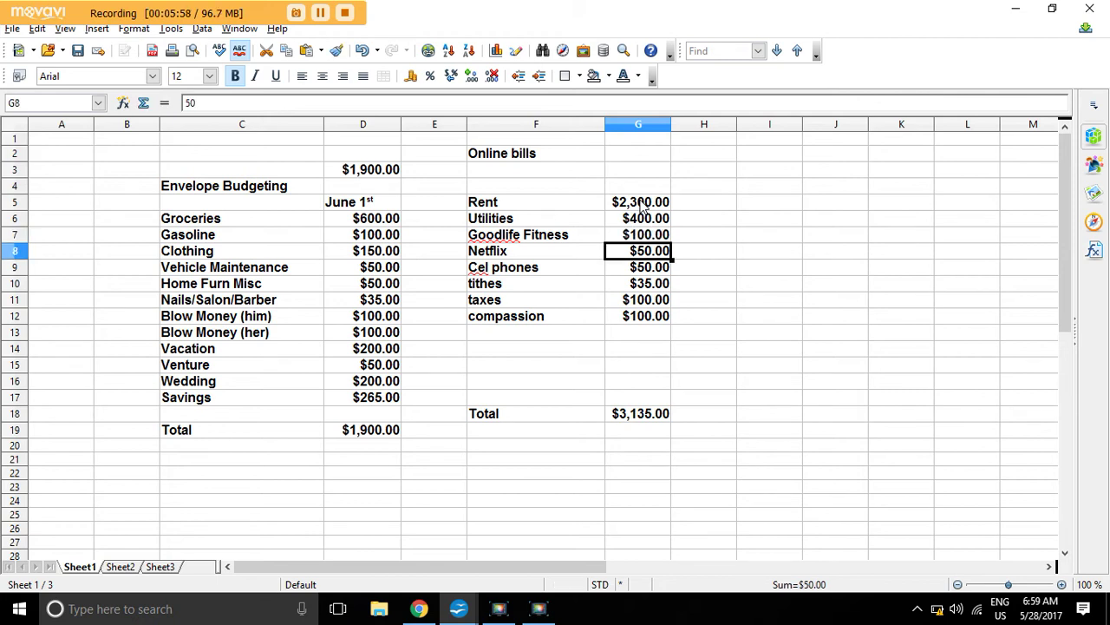
{"action": "type", "text": "10"}
{"action": "key", "text": "Return"}
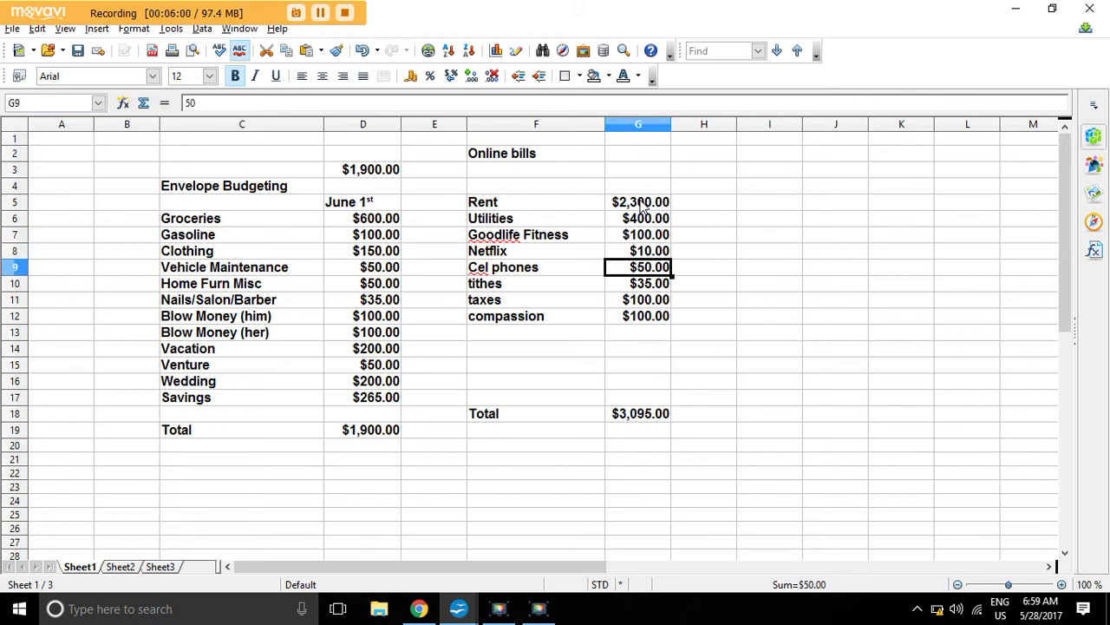
{"action": "type", "text": "150"}
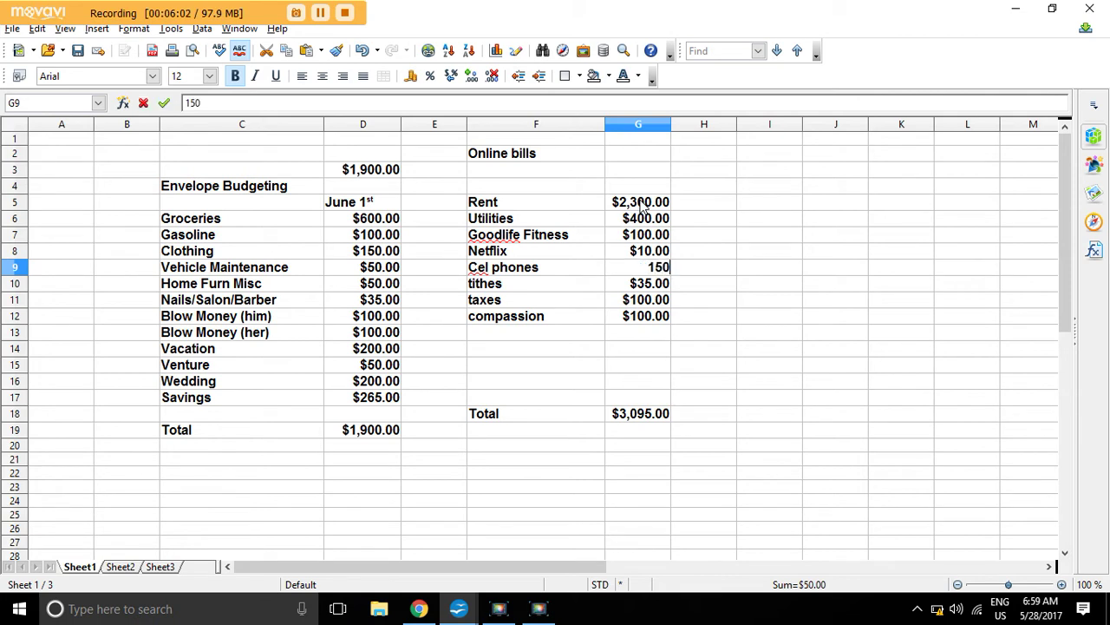
{"action": "key", "text": "Return"}
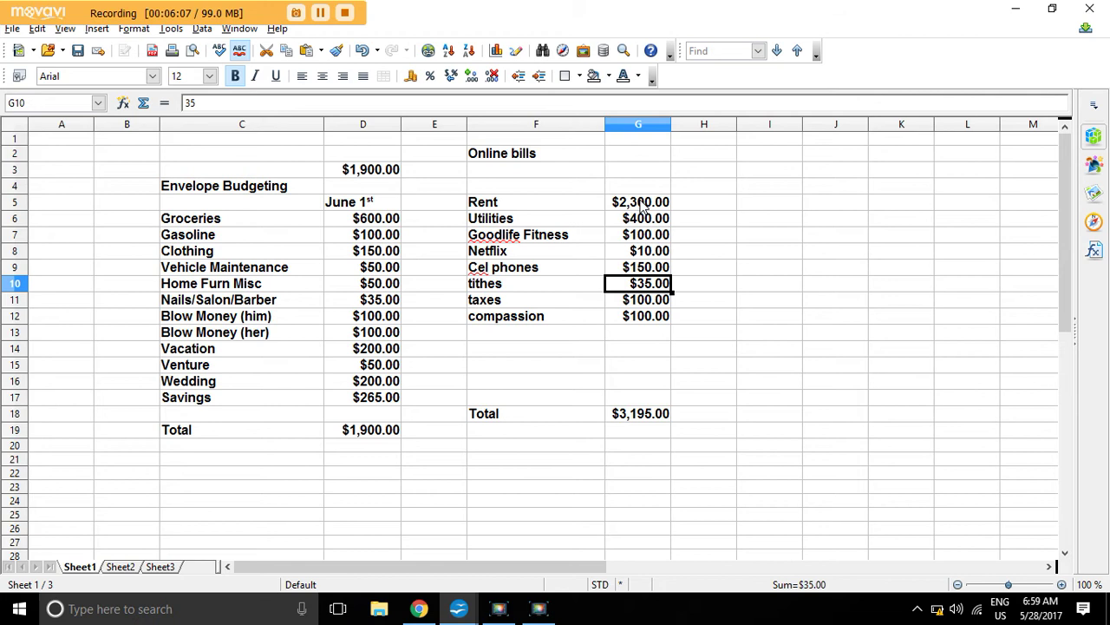
Set tithes 200, taxes 200 and compassion 40, bringing the total to $3,400.00
{"action": "type", "text": "230"}
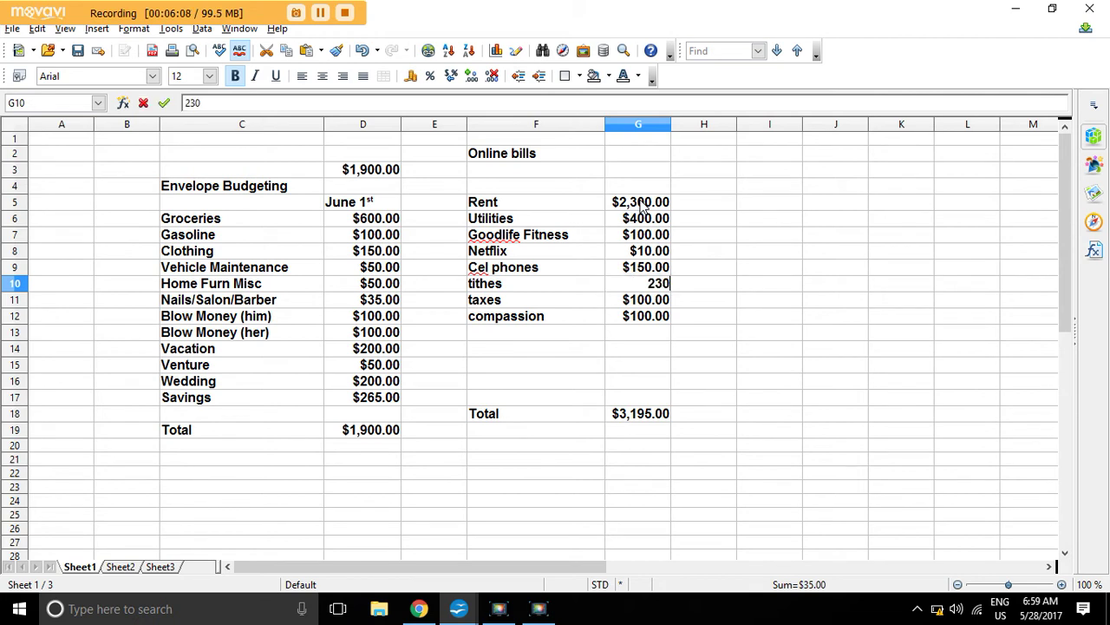
{"action": "key", "text": "Return"}
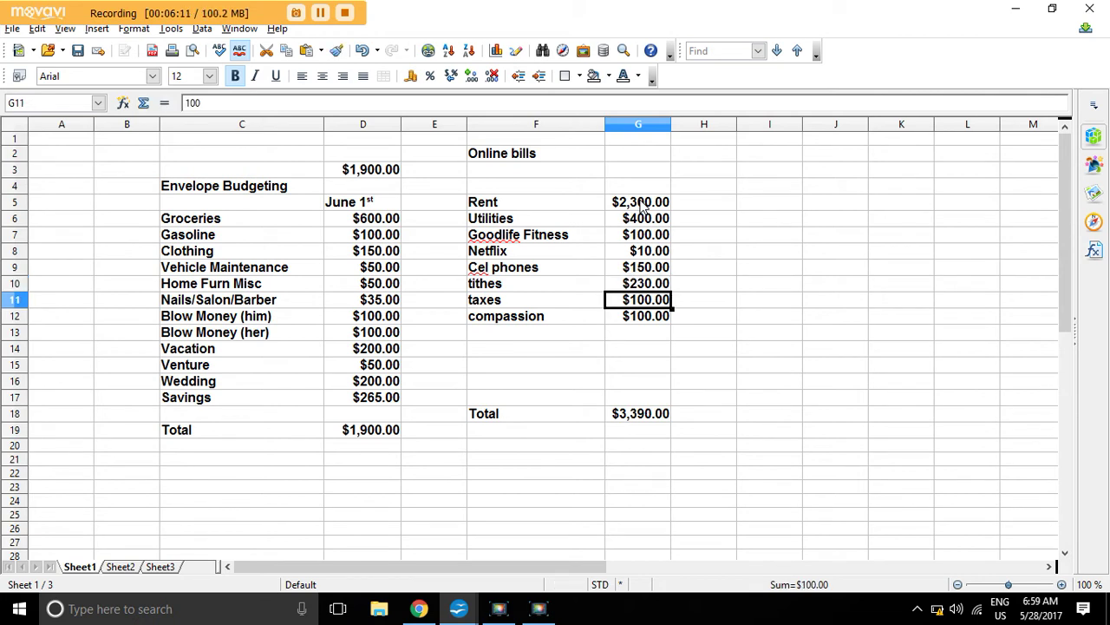
{"action": "left_click", "coordinate": [650, 286]}
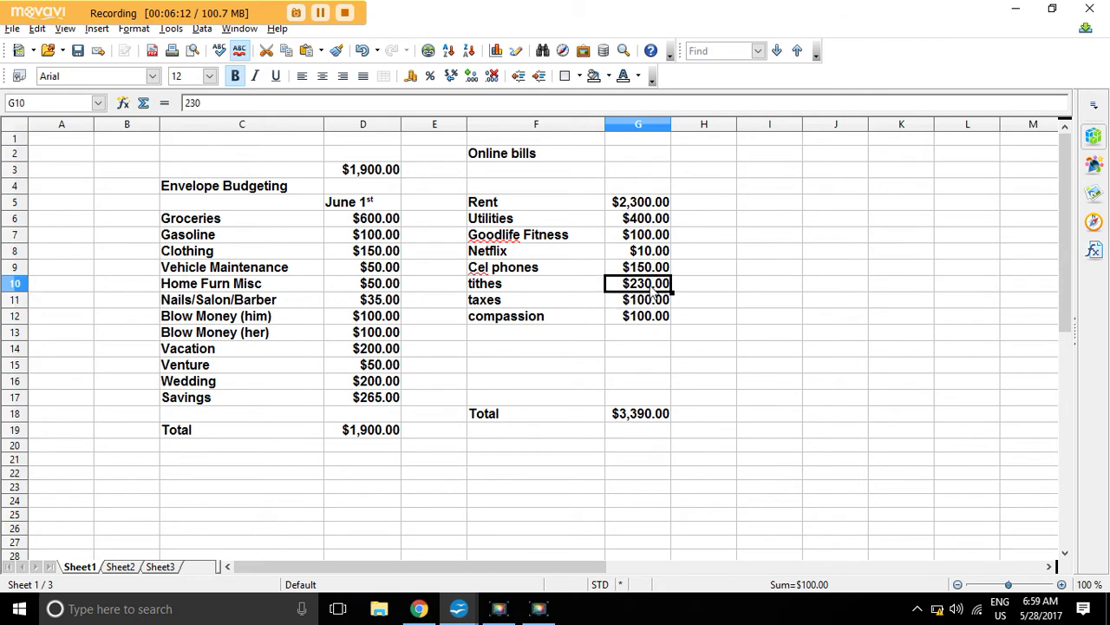
{"action": "type", "text": "200"}
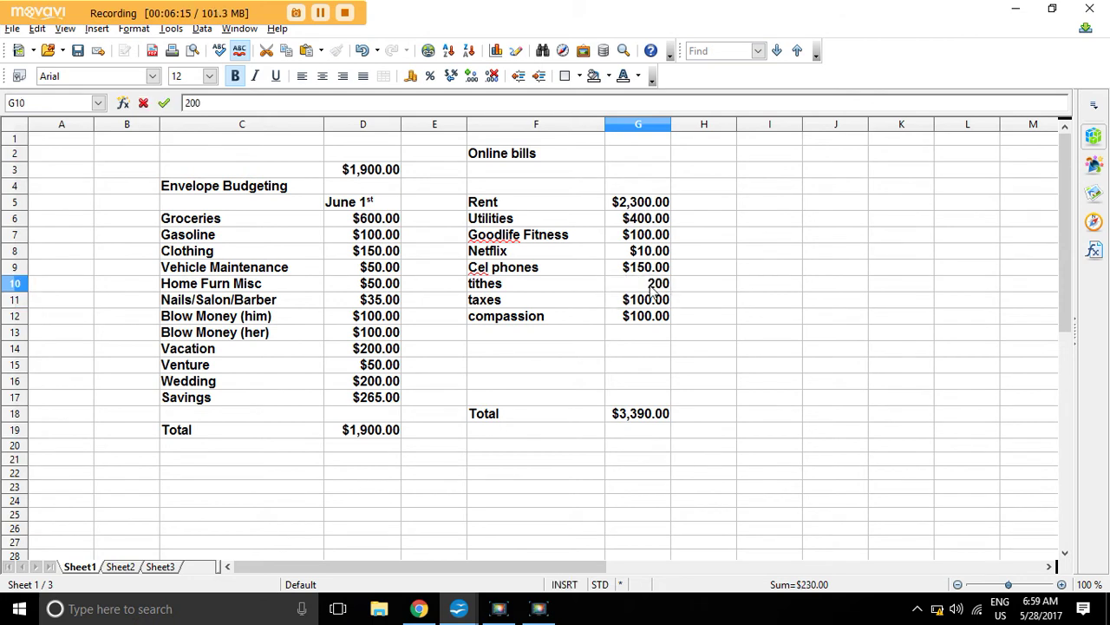
{"action": "key", "text": "Return"}
{"action": "type", "text": "200"}
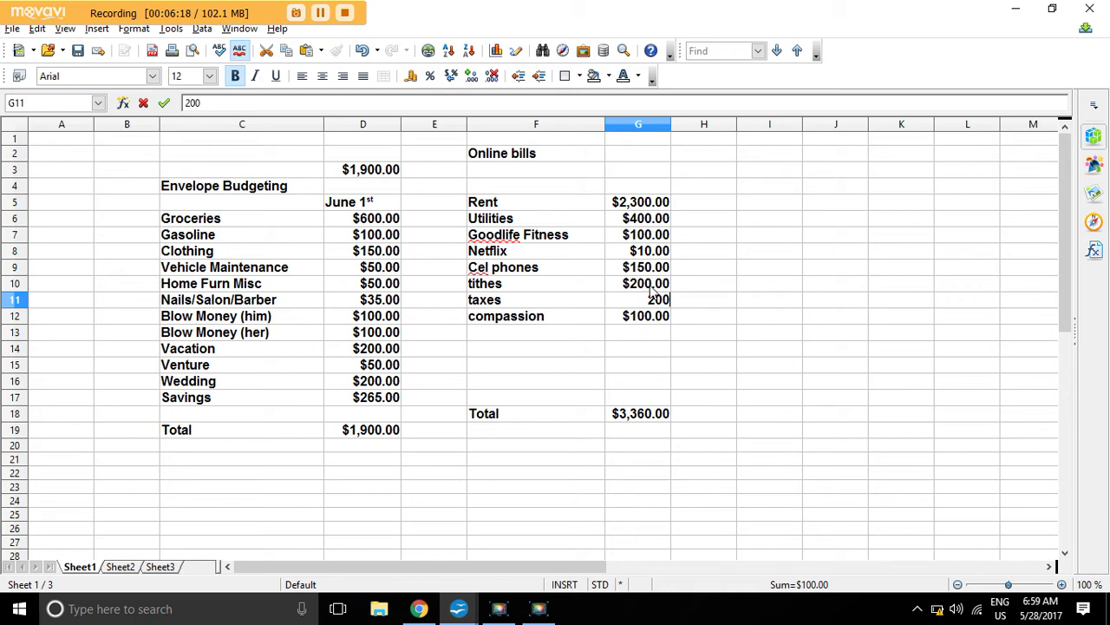
{"action": "key", "text": "Return"}
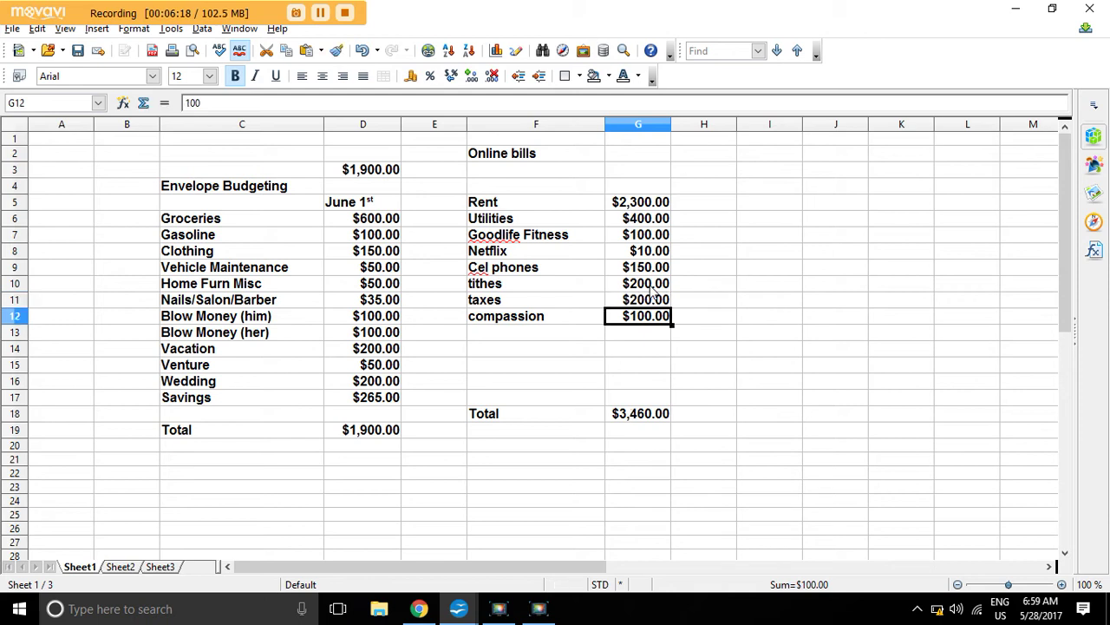
{"action": "type", "text": "40"}
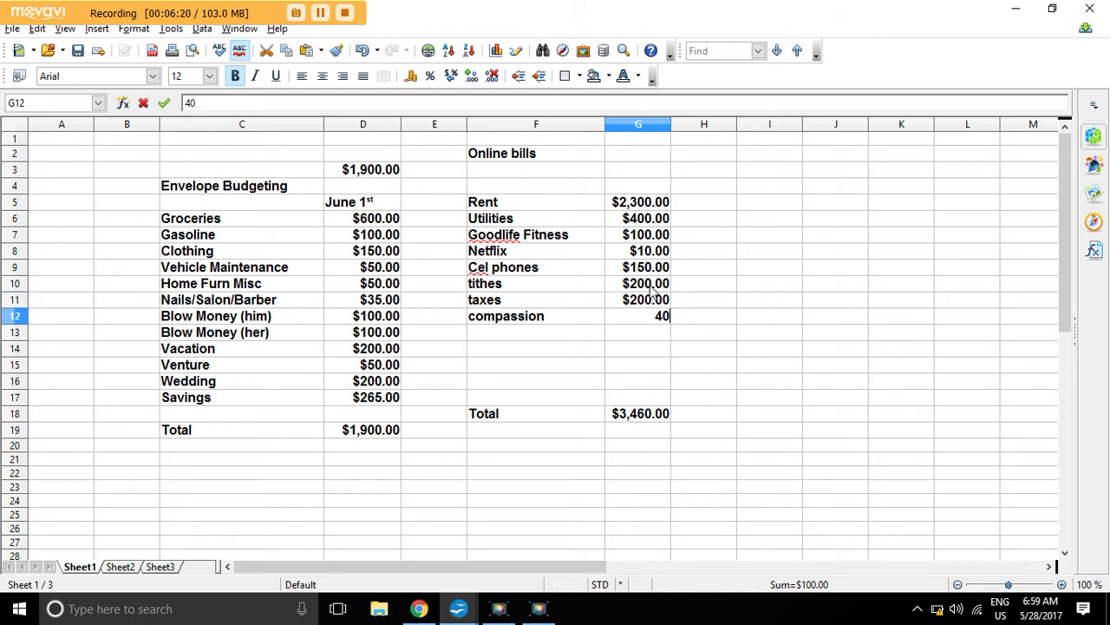
{"action": "key", "text": "Return"}
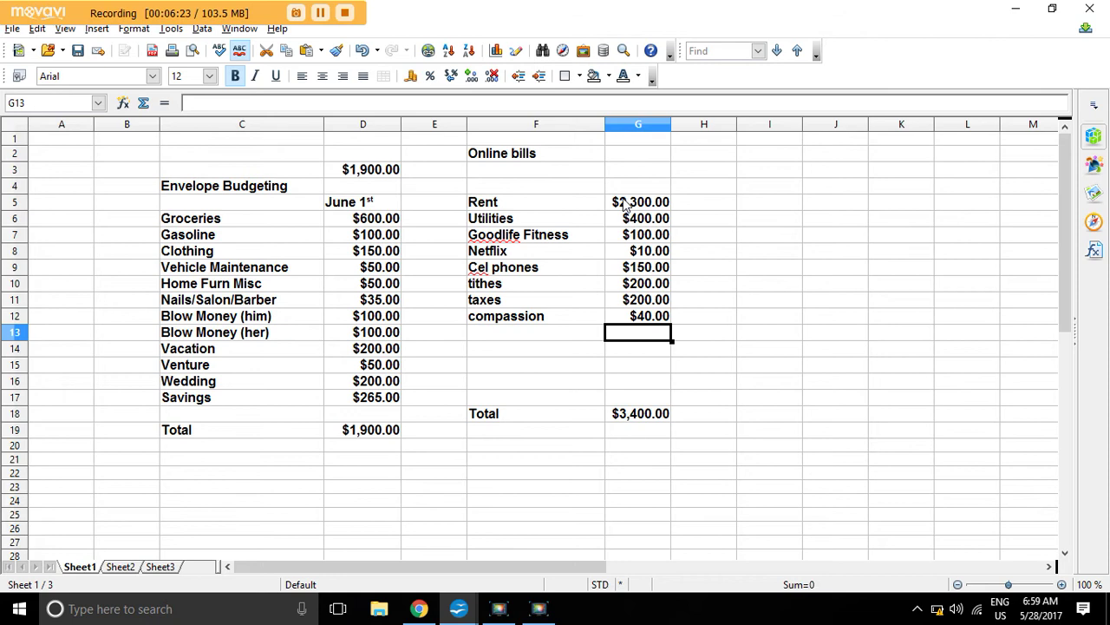
{"action": "left_click_drag", "start_coordinate": [626, 203], "coordinate": [631, 317]}
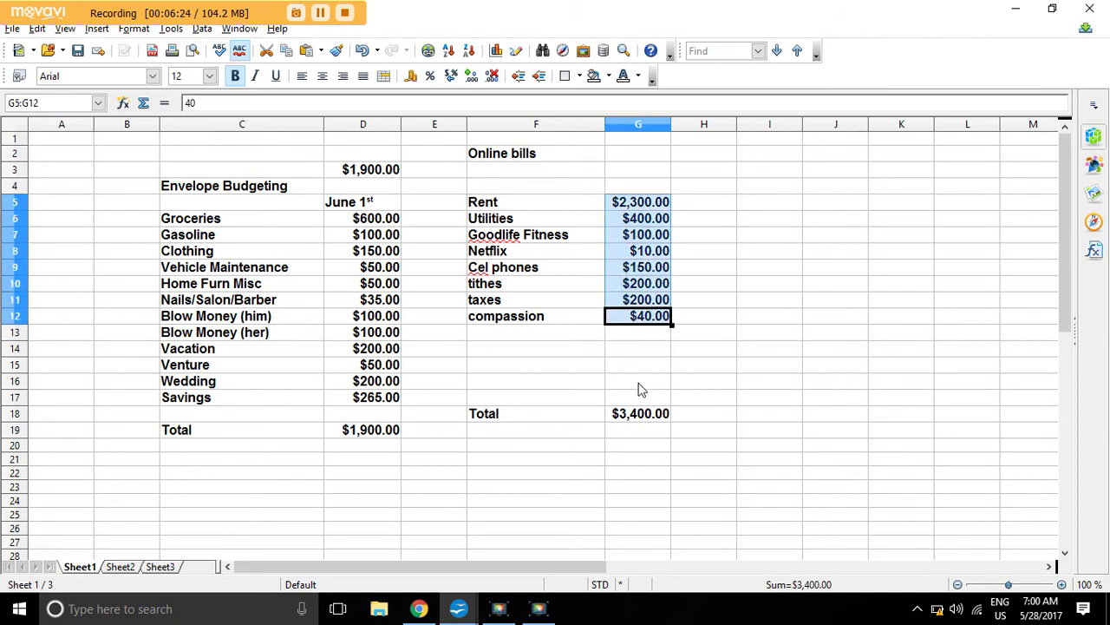
{"action": "left_click", "coordinate": [640, 415]}
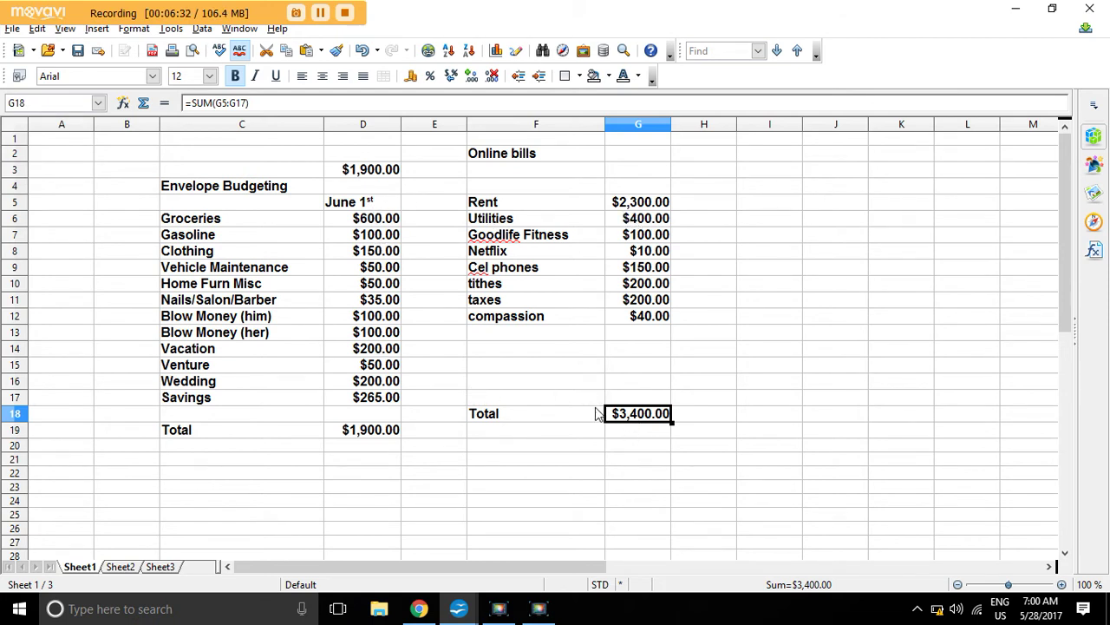
{"action": "left_click", "coordinate": [377, 173]}
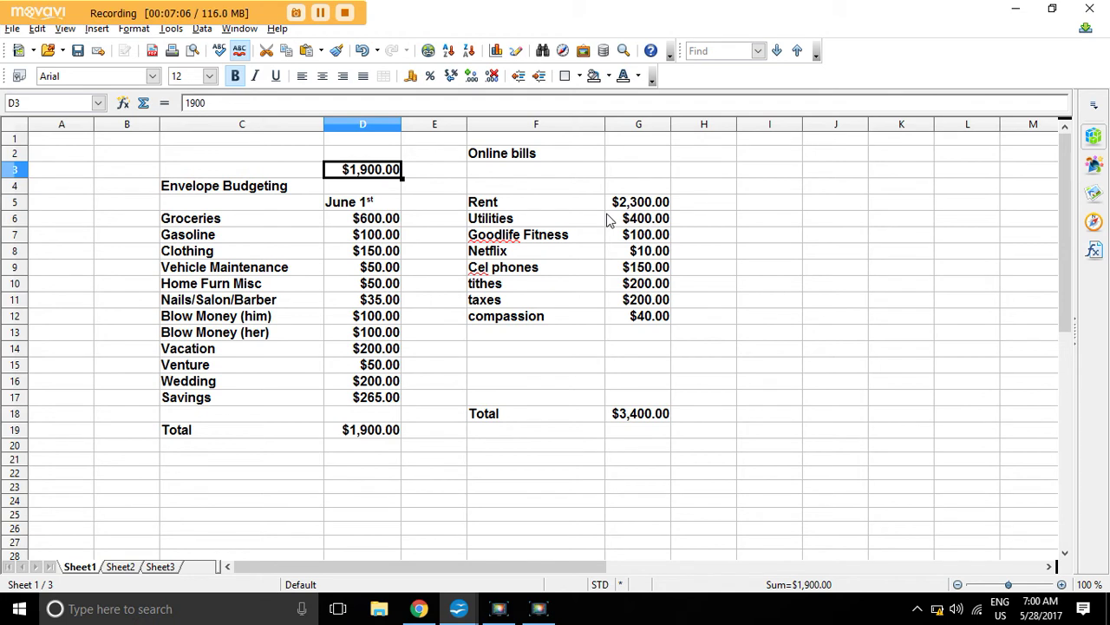
{"action": "left_click", "coordinate": [373, 433]}
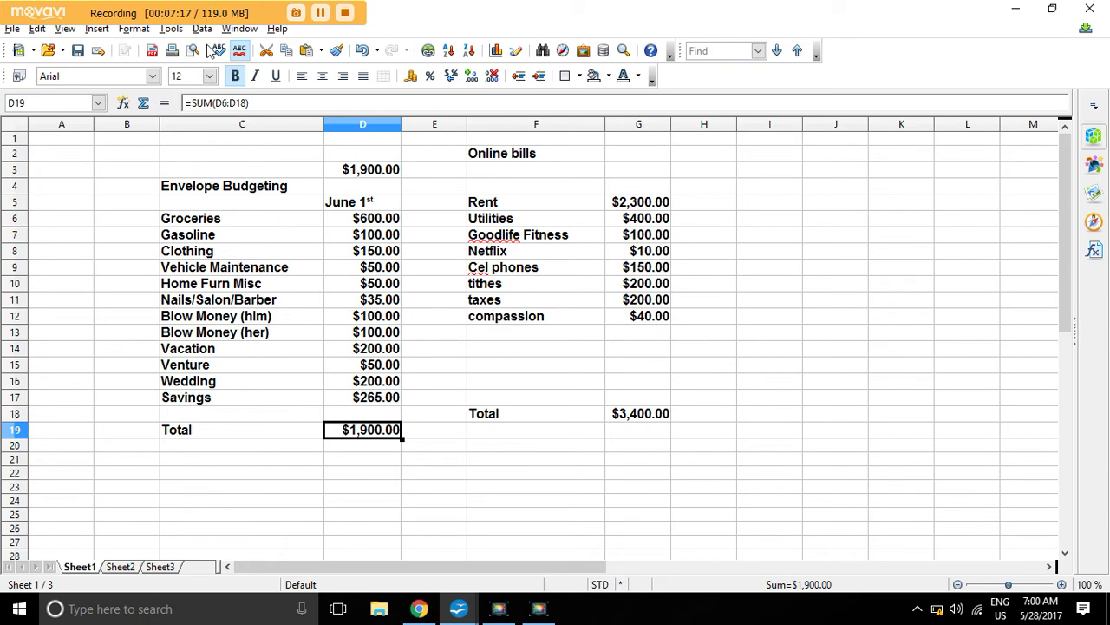
{"action": "left_click", "coordinate": [459, 612]}
Switch to the EnvelopeBudgeting 2017 workbook and review the June 15th–August 15th totals
{"action": "left_click", "coordinate": [422, 572]}
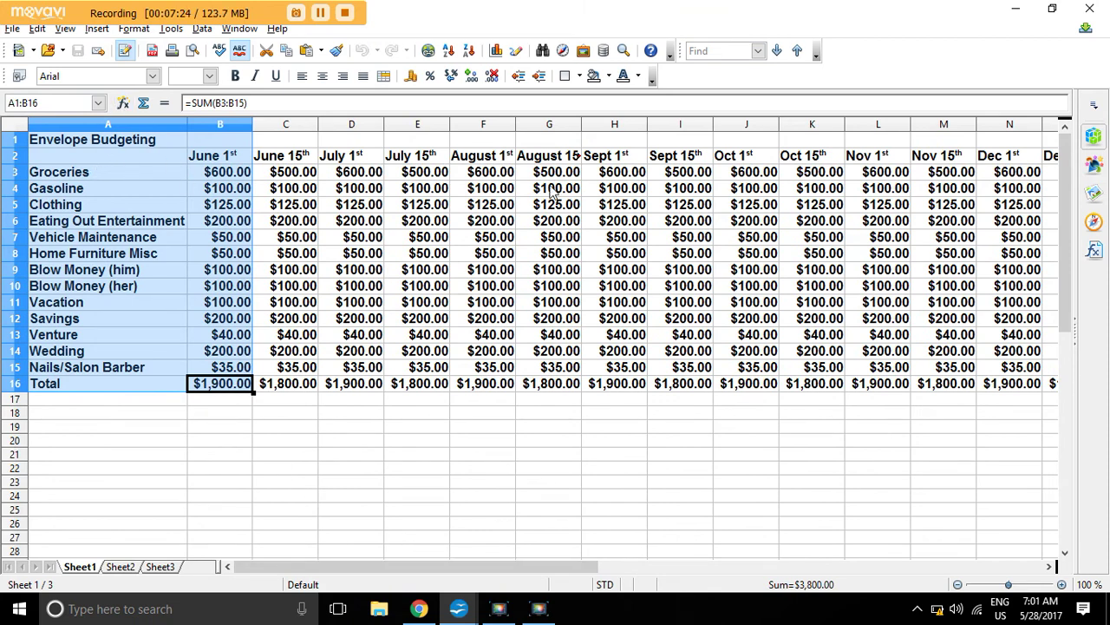
{"action": "left_click_drag", "start_coordinate": [456, 564], "coordinate": [412, 561]}
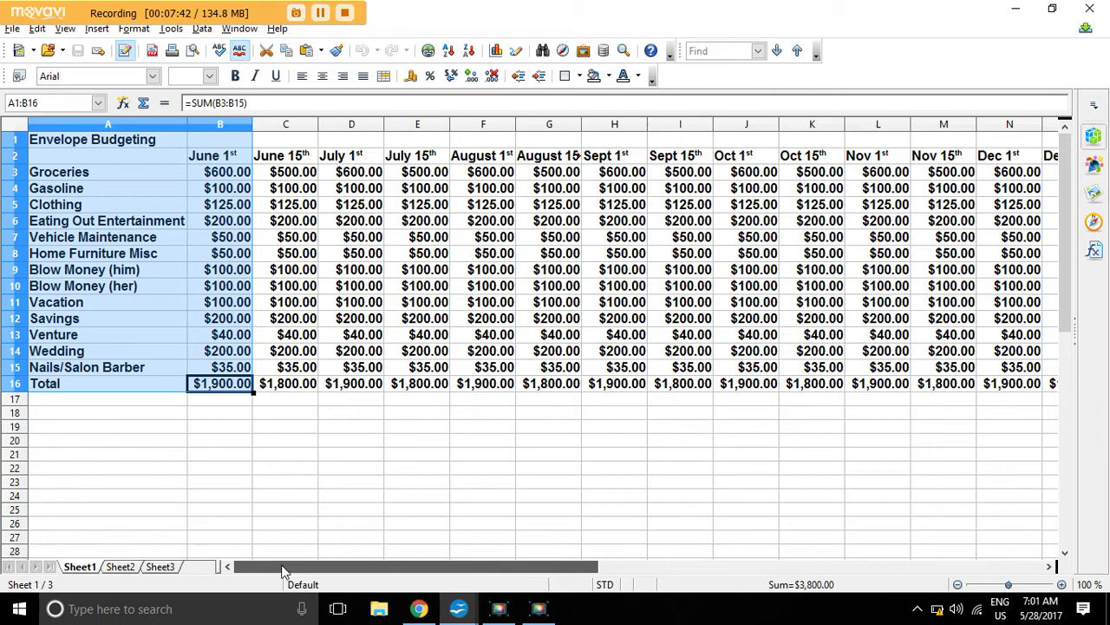
{"action": "left_click", "coordinate": [301, 393]}
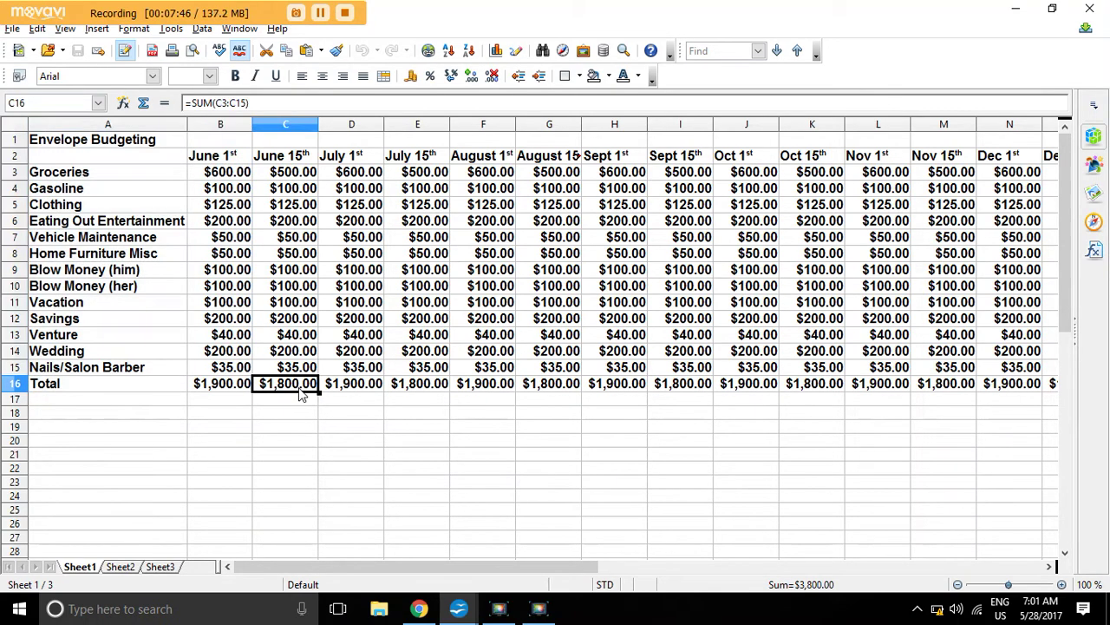
{"action": "left_click", "coordinate": [356, 390]}
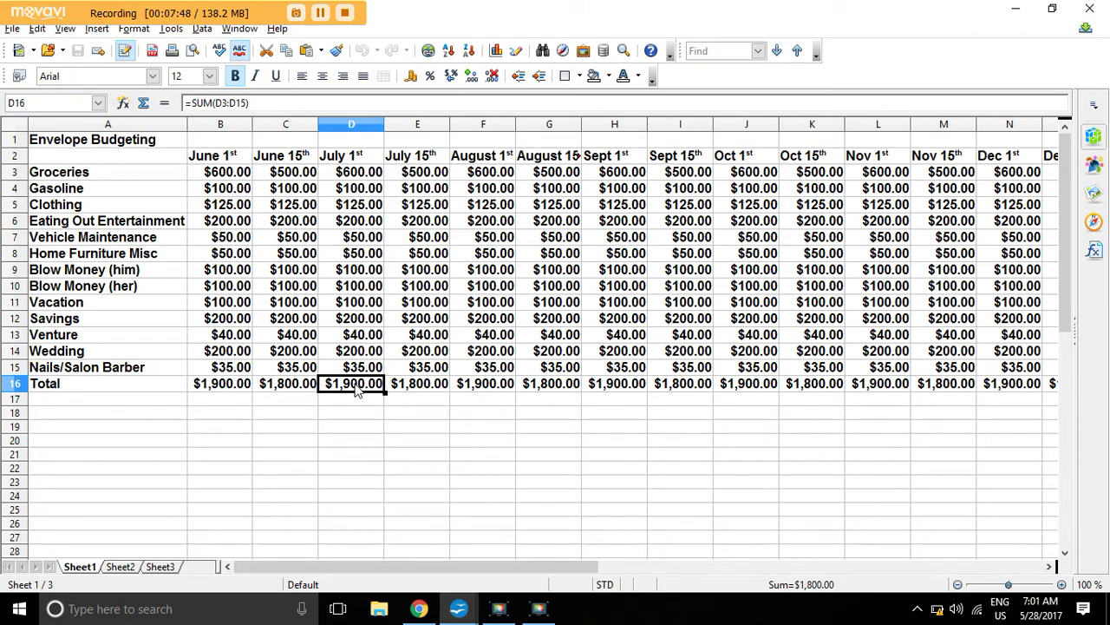
{"action": "left_click", "coordinate": [421, 390]}
{"action": "left_click", "coordinate": [483, 391]}
{"action": "left_click", "coordinate": [557, 390]}
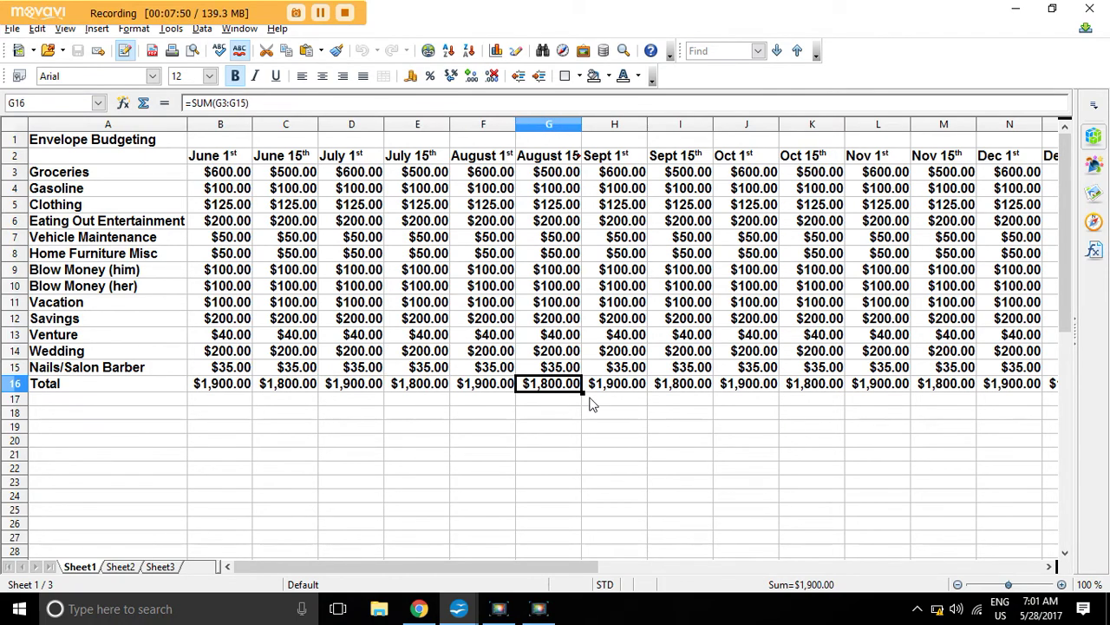
Scroll to column P and review the =SUM totals for Gasoline through Blow Money (him)
{"action": "left_click_drag", "start_coordinate": [581, 570], "coordinate": [659, 568]}
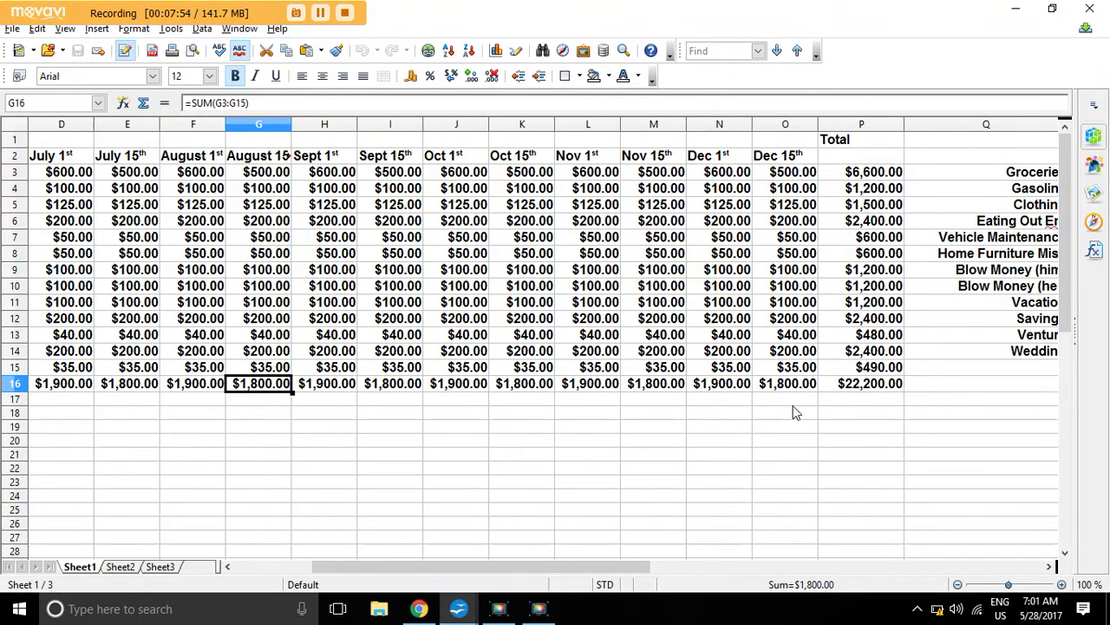
{"action": "left_click_drag", "start_coordinate": [644, 568], "coordinate": [734, 569]}
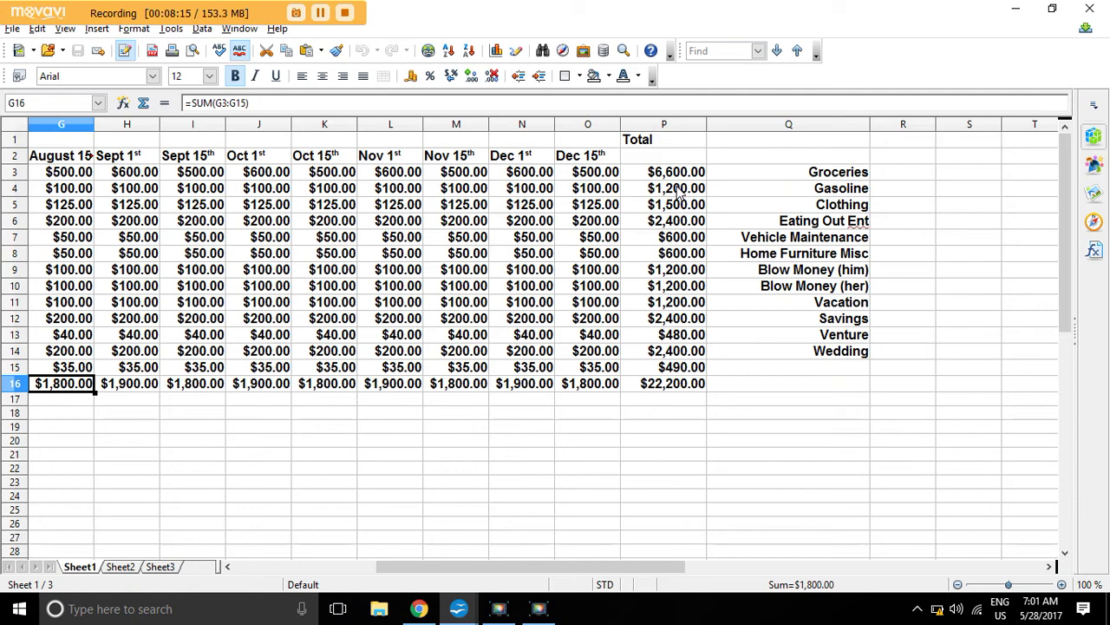
{"action": "left_click", "coordinate": [680, 191]}
{"action": "left_click", "coordinate": [674, 211]}
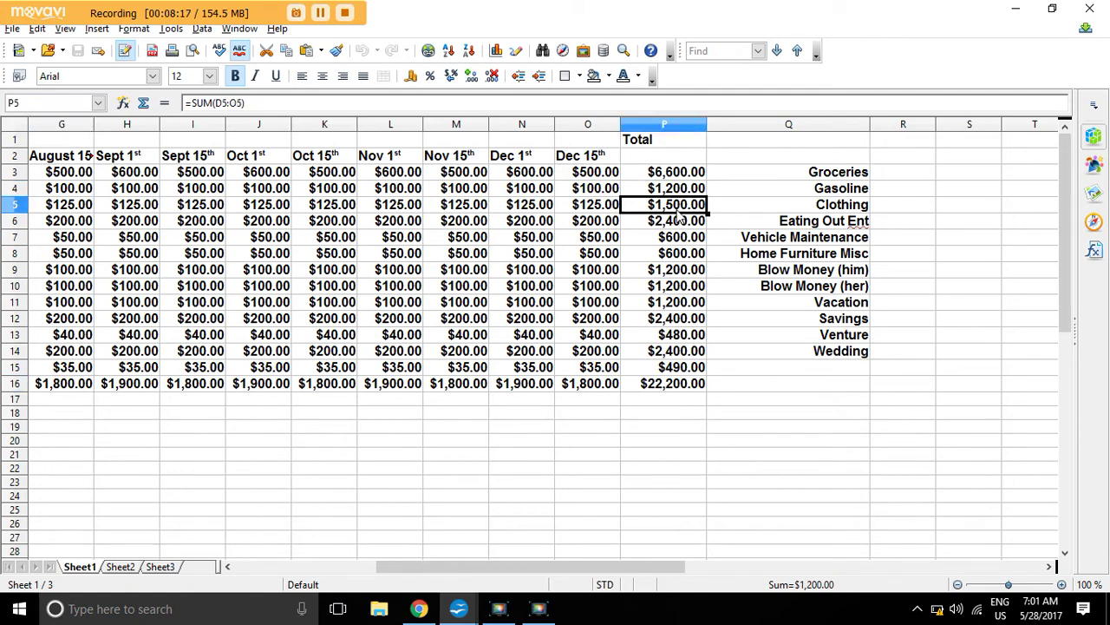
{"action": "left_click", "coordinate": [681, 227]}
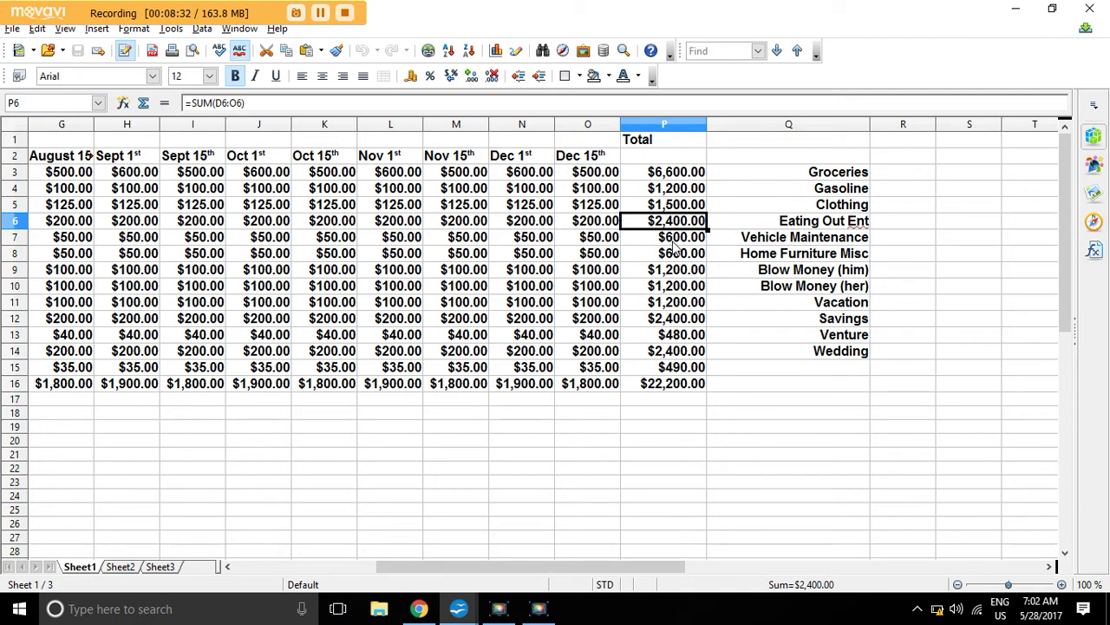
{"action": "left_click", "coordinate": [673, 241]}
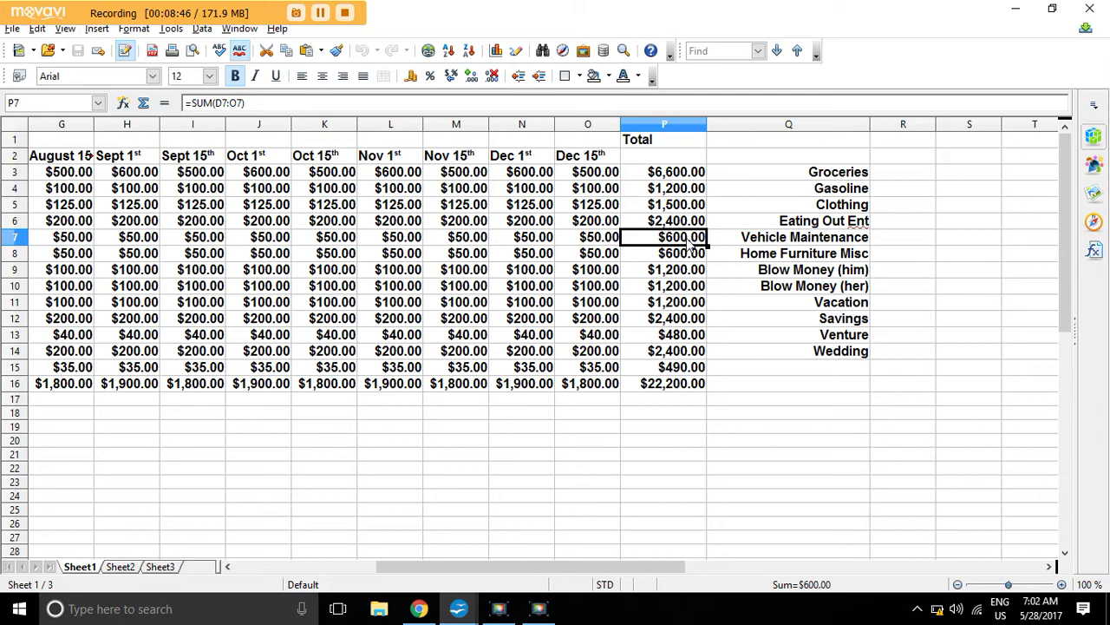
{"action": "left_click", "coordinate": [691, 256]}
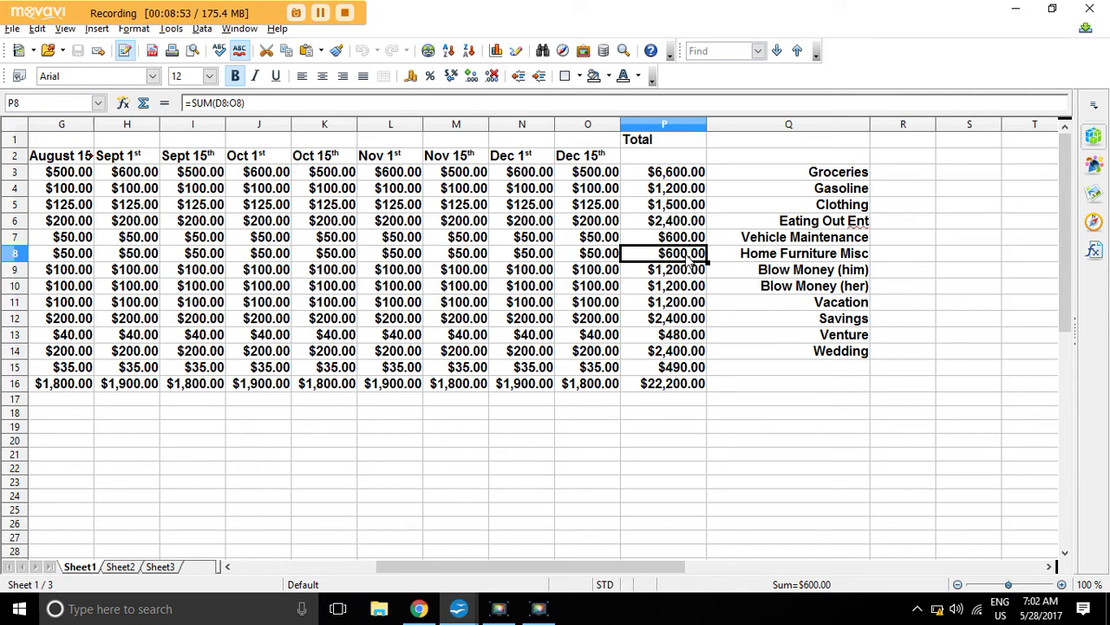
{"action": "left_click", "coordinate": [688, 274]}
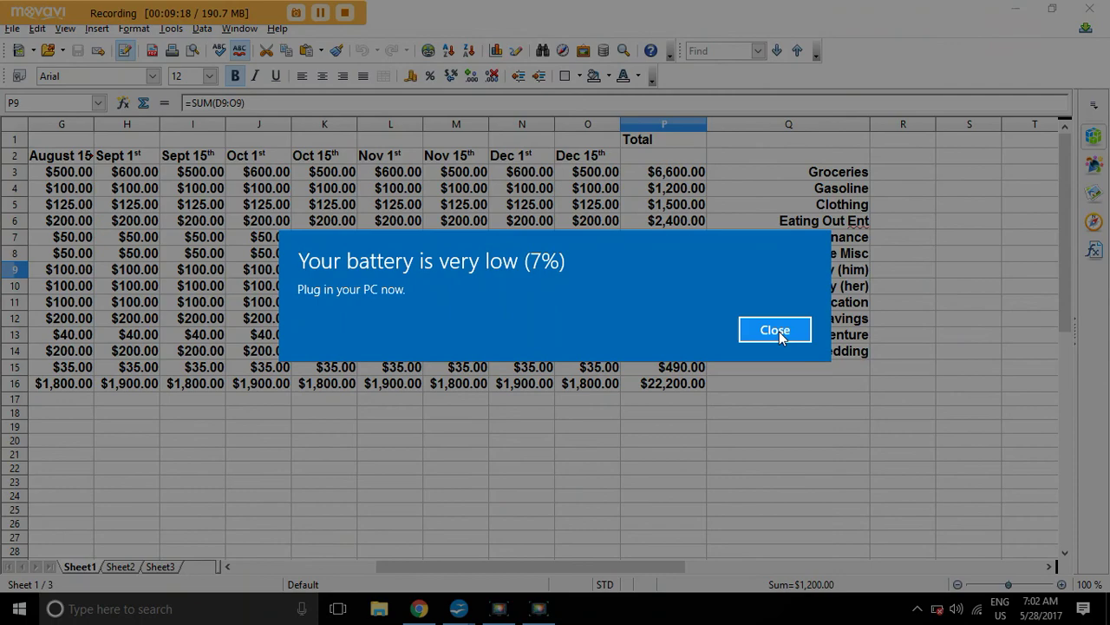
Dismiss the battery warning, then check the Vacation, Savings, Venture, Wedding and Nails/Salon Barber totals
{"action": "left_click", "coordinate": [777, 331]}
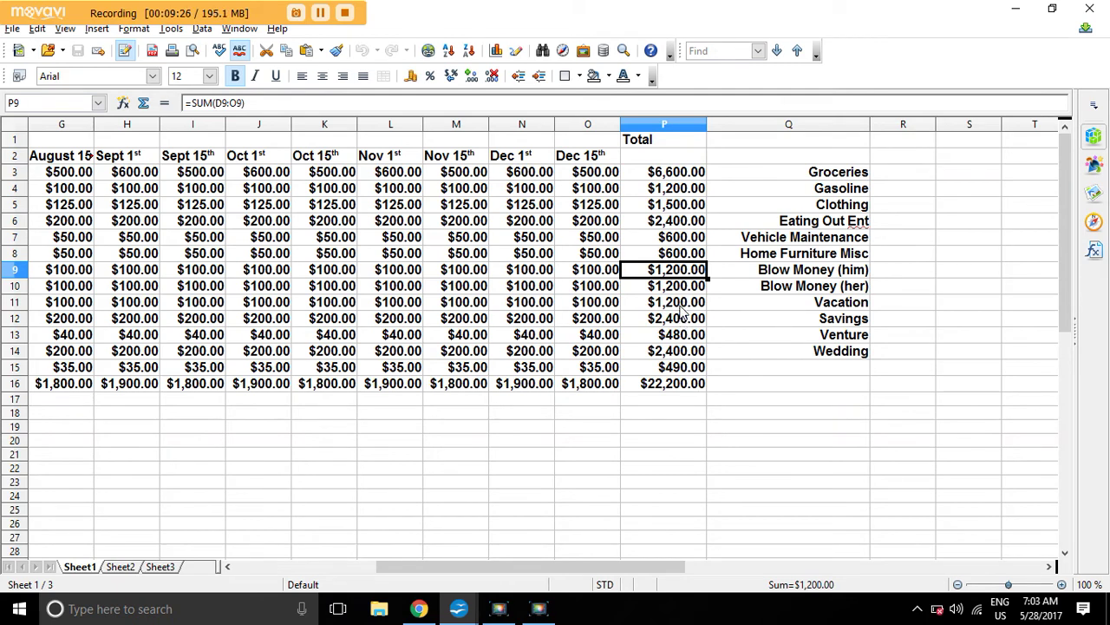
{"action": "left_click", "coordinate": [682, 307]}
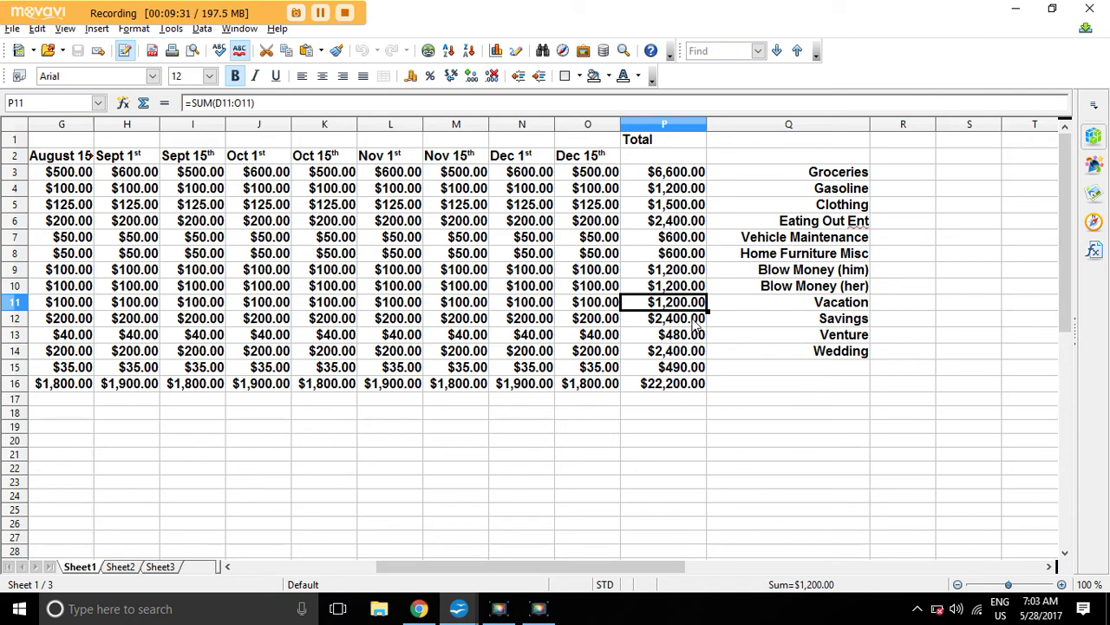
{"action": "left_click", "coordinate": [694, 321]}
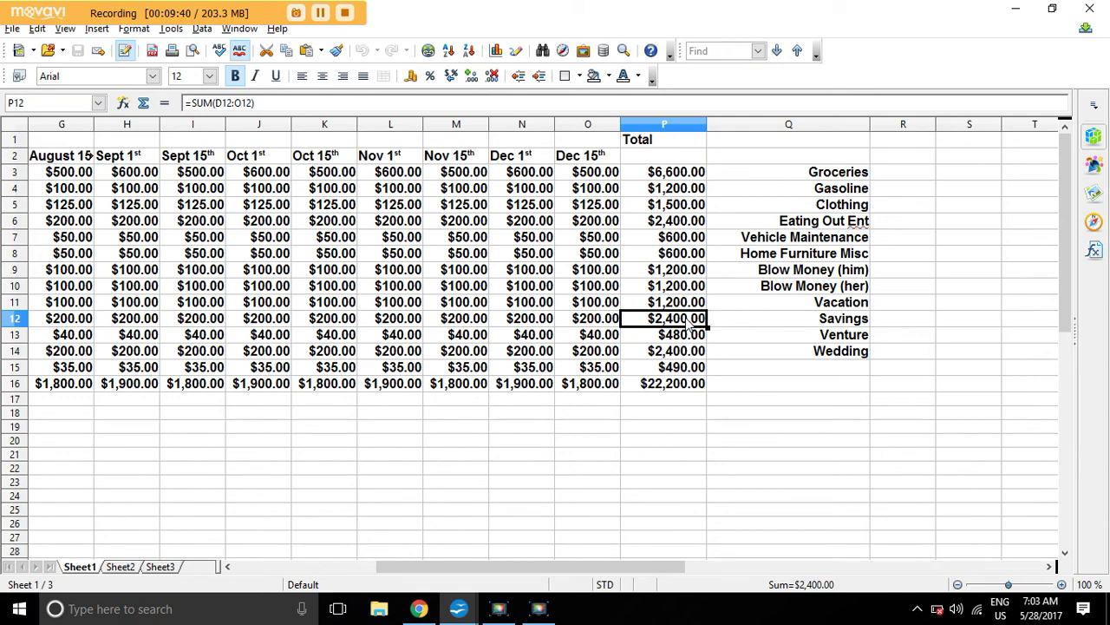
{"action": "left_click", "coordinate": [681, 341]}
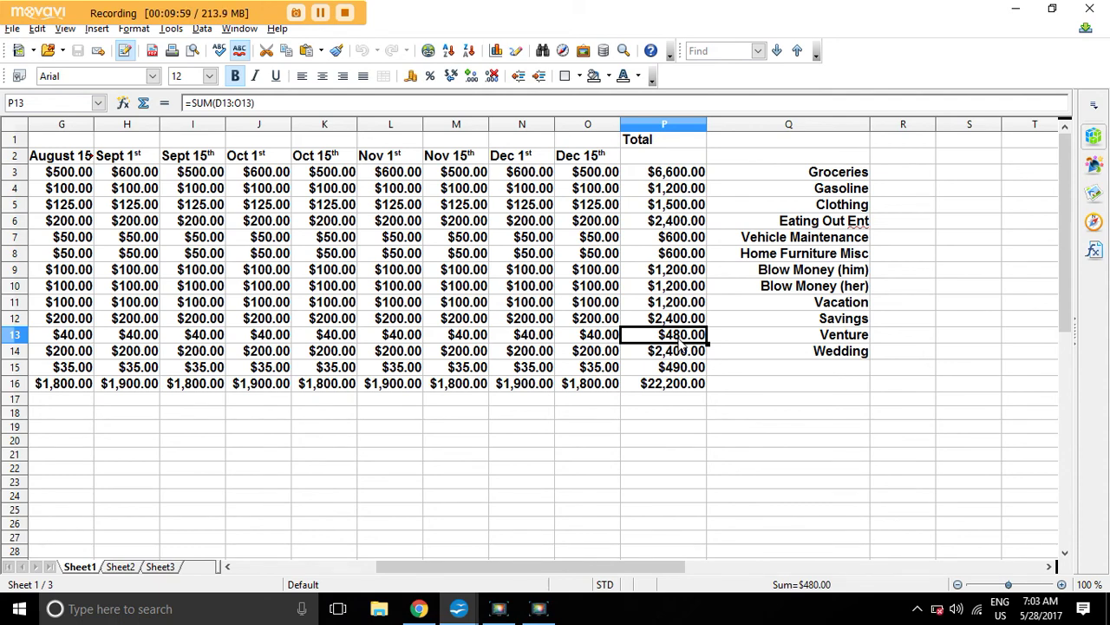
{"action": "left_click", "coordinate": [683, 352]}
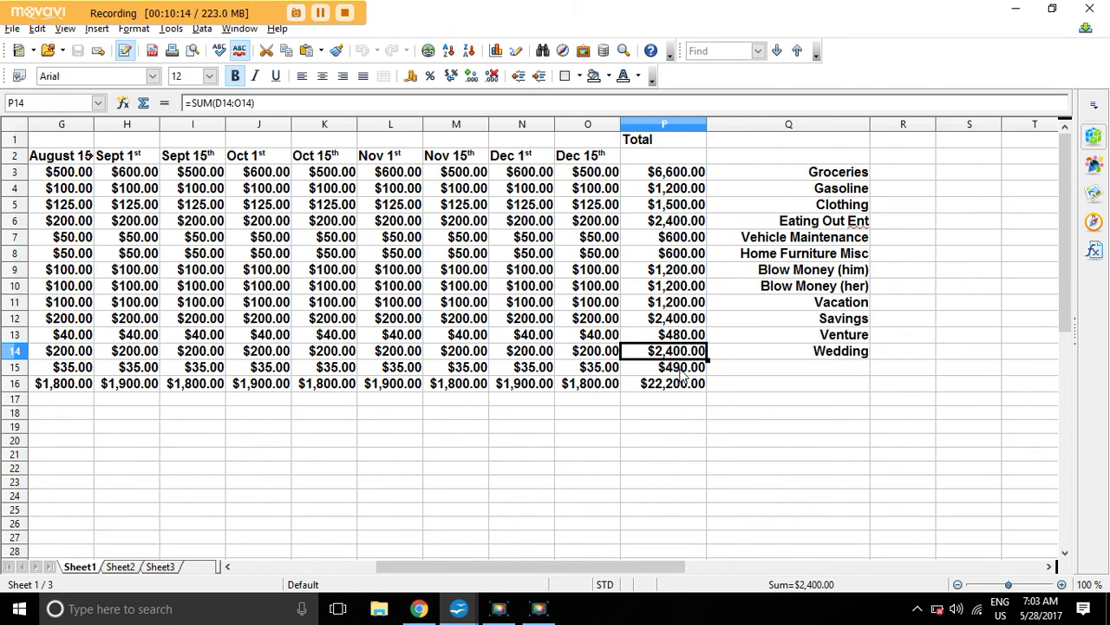
{"action": "left_click", "coordinate": [682, 373]}
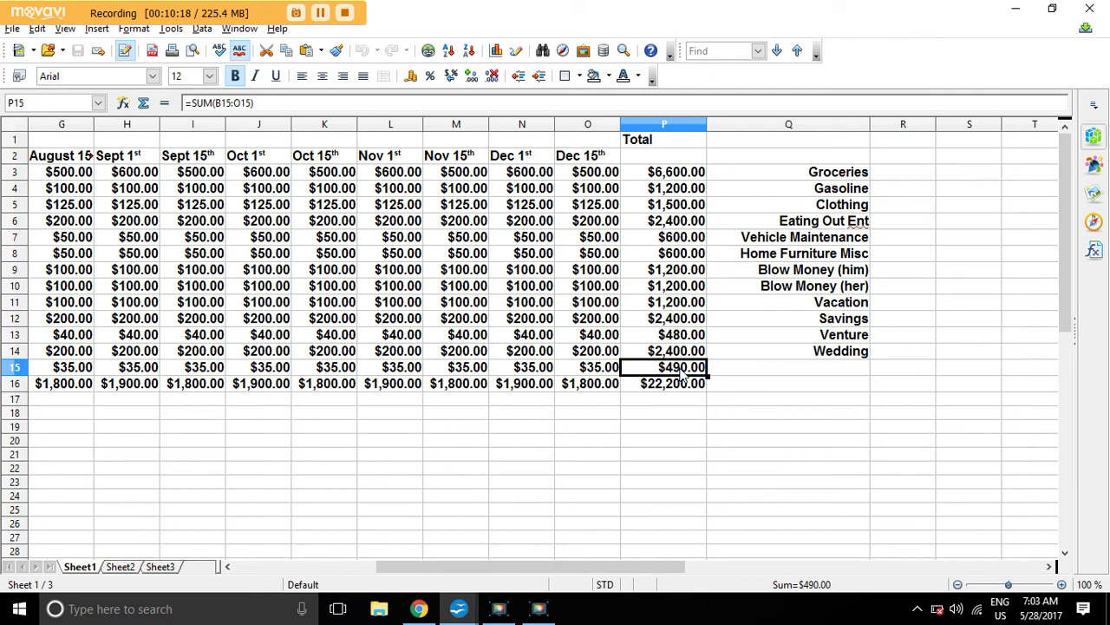
{"action": "left_click_drag", "start_coordinate": [620, 561], "coordinate": [581, 571]}
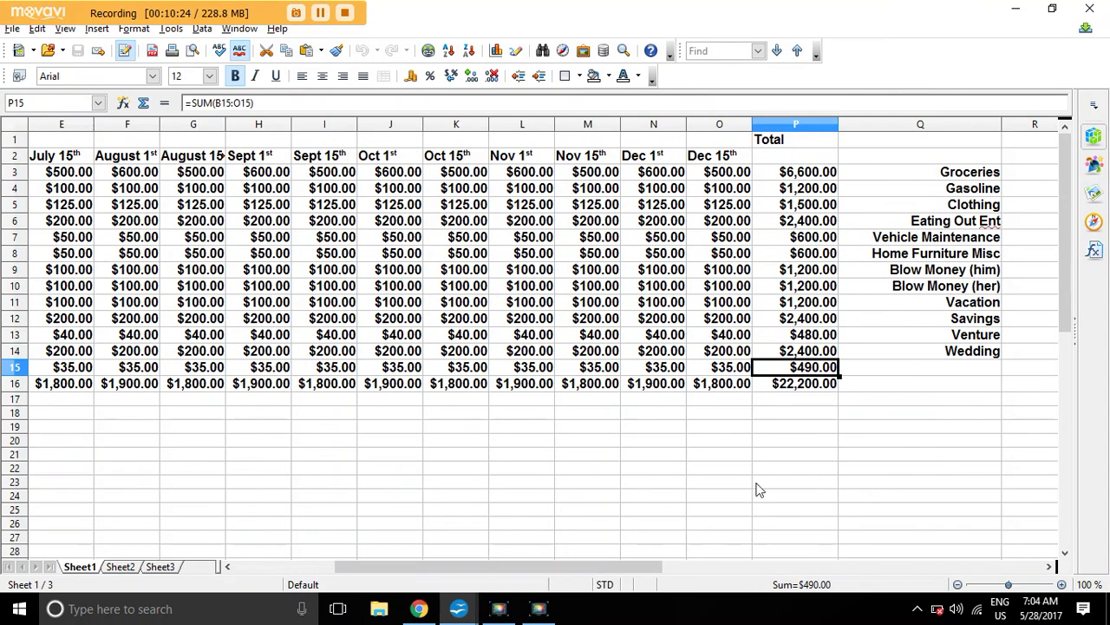